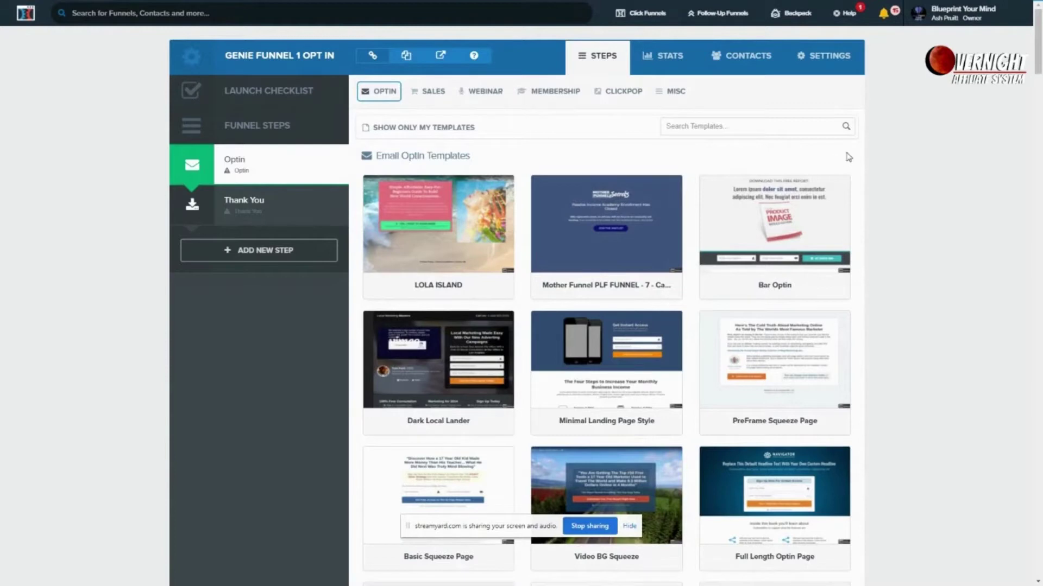
# - Browse the gallery of email opt-in templates for a suitable Optin page design
pyautogui.scroll(-2, 848, 157)
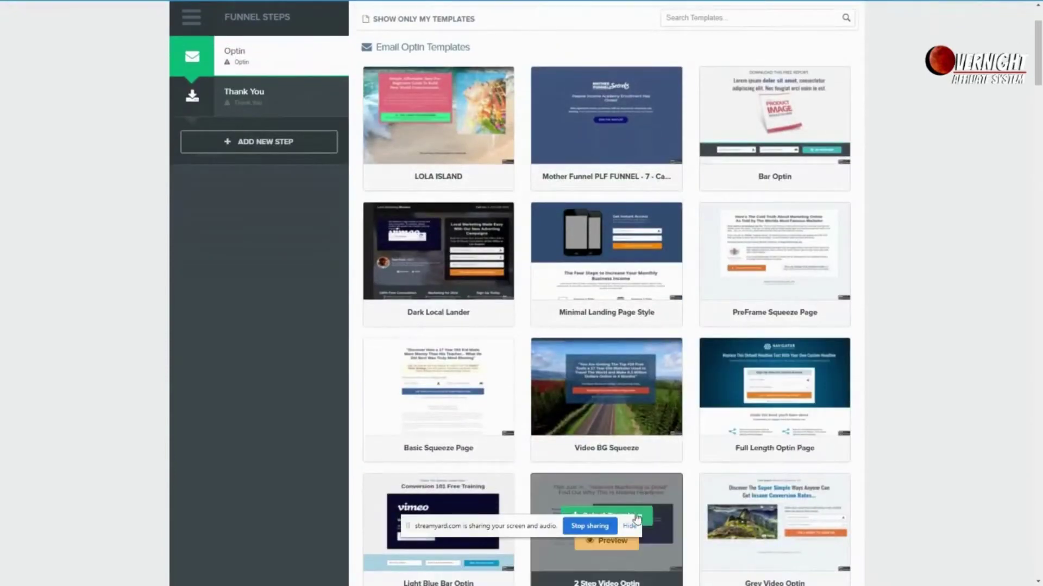
pyautogui.scroll(-1, 991, 151)
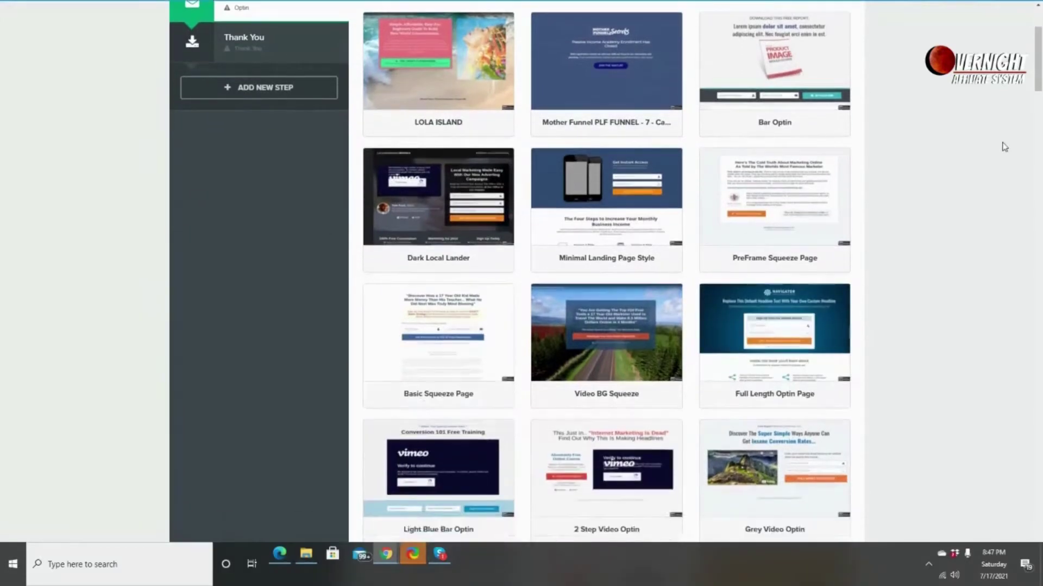
pyautogui.scroll(2, 716, 136)
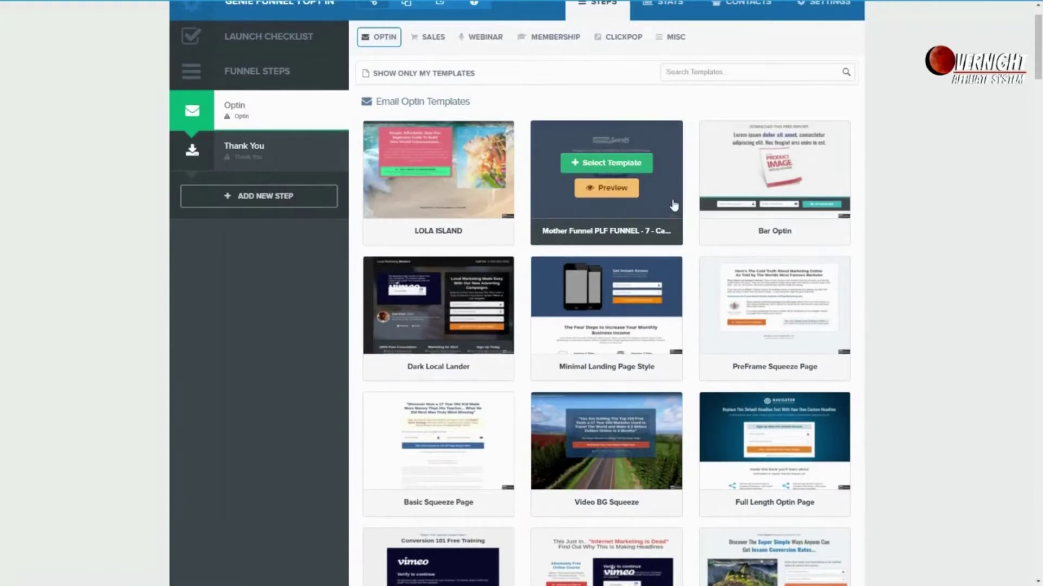
pyautogui.scroll(-2, 674, 205)
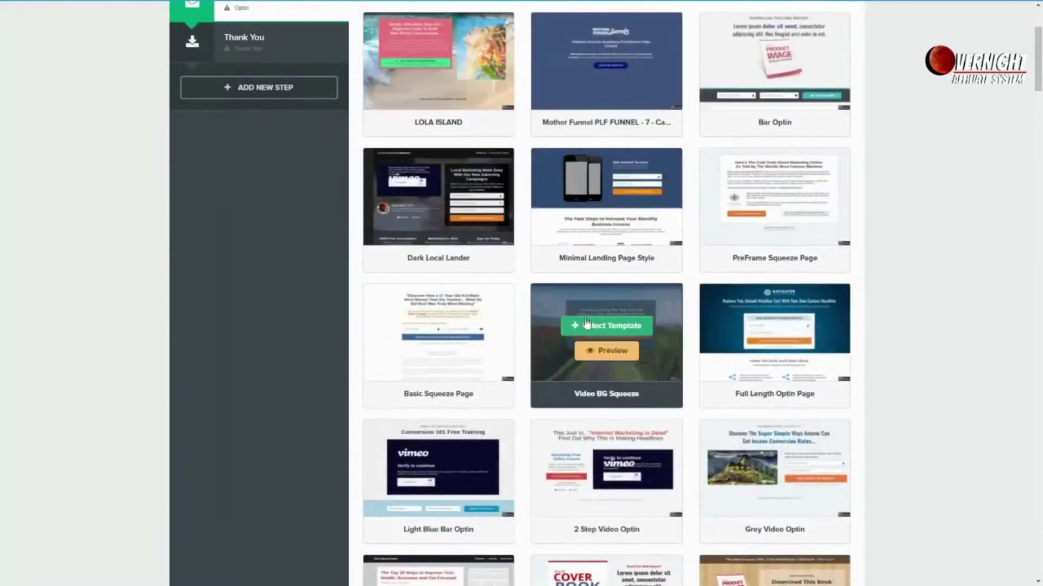
pyautogui.scroll(-2, 809, 269)
pyautogui.scroll(-1, 810, 263)
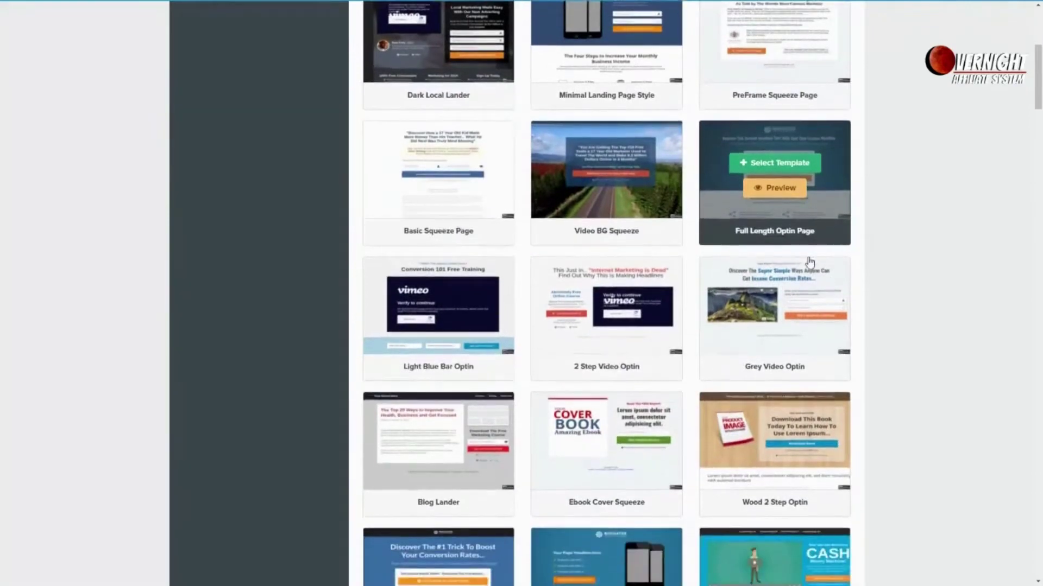
pyautogui.scroll(-1, 809, 263)
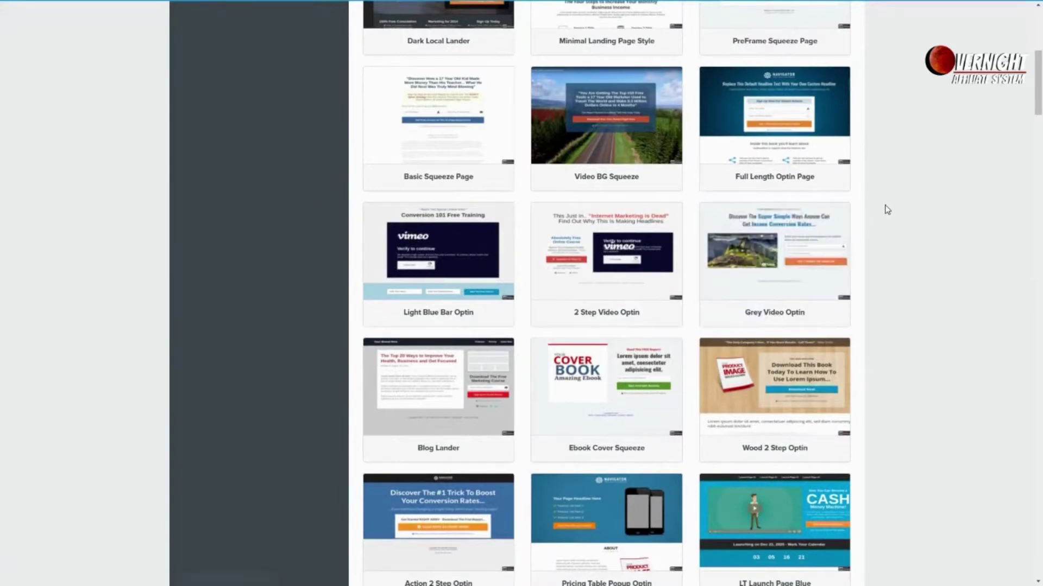
pyautogui.scroll(-5, 889, 204)
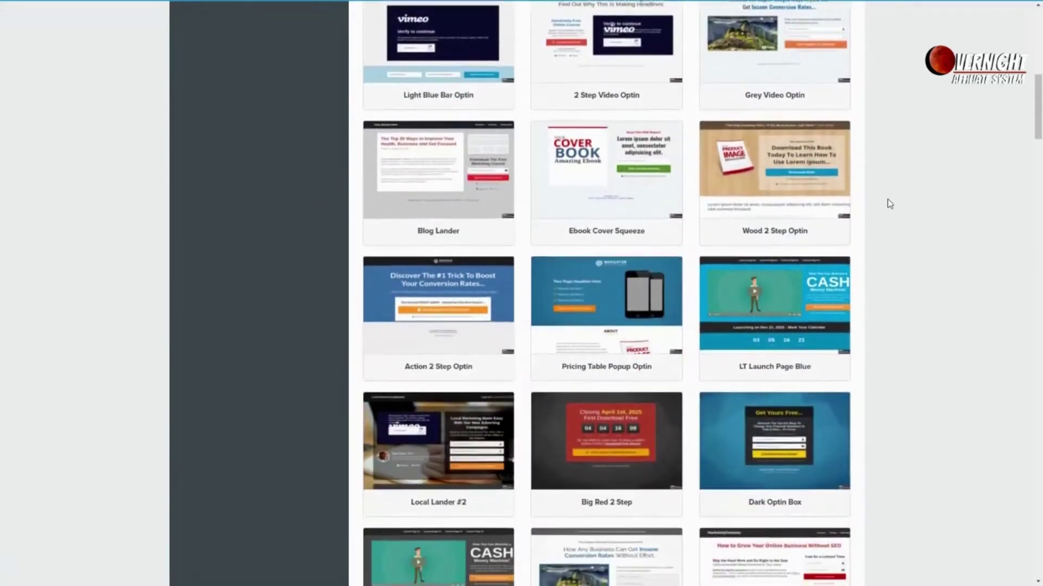
pyautogui.scroll(-3, 889, 204)
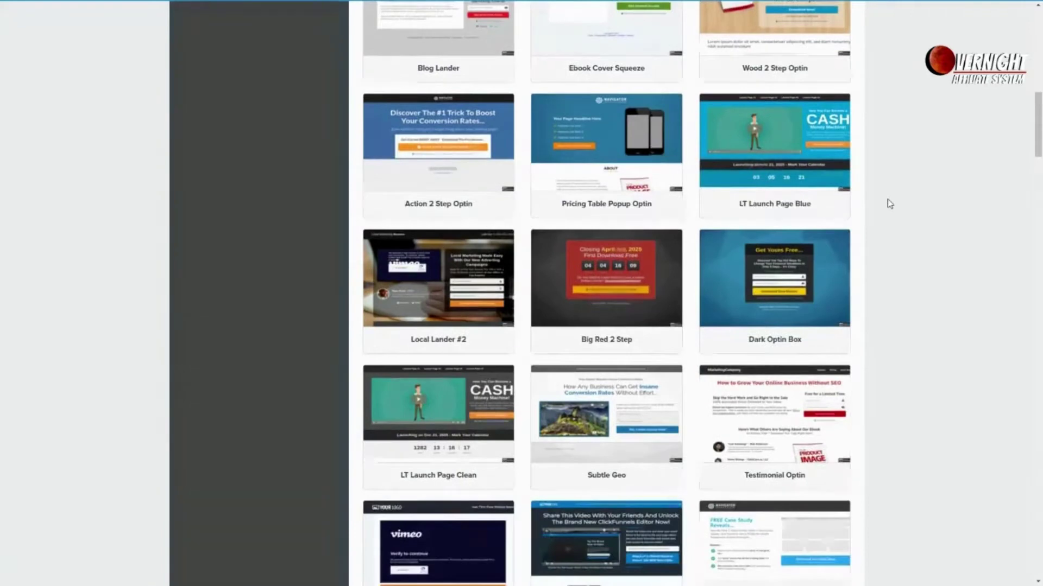
pyautogui.scroll(-3, 889, 205)
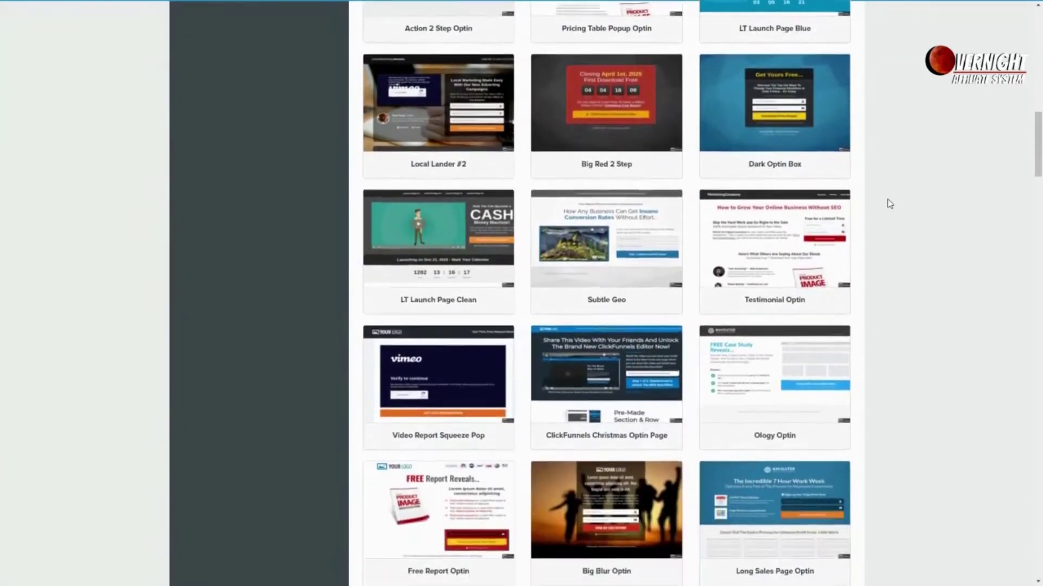
pyautogui.scroll(-3, 889, 204)
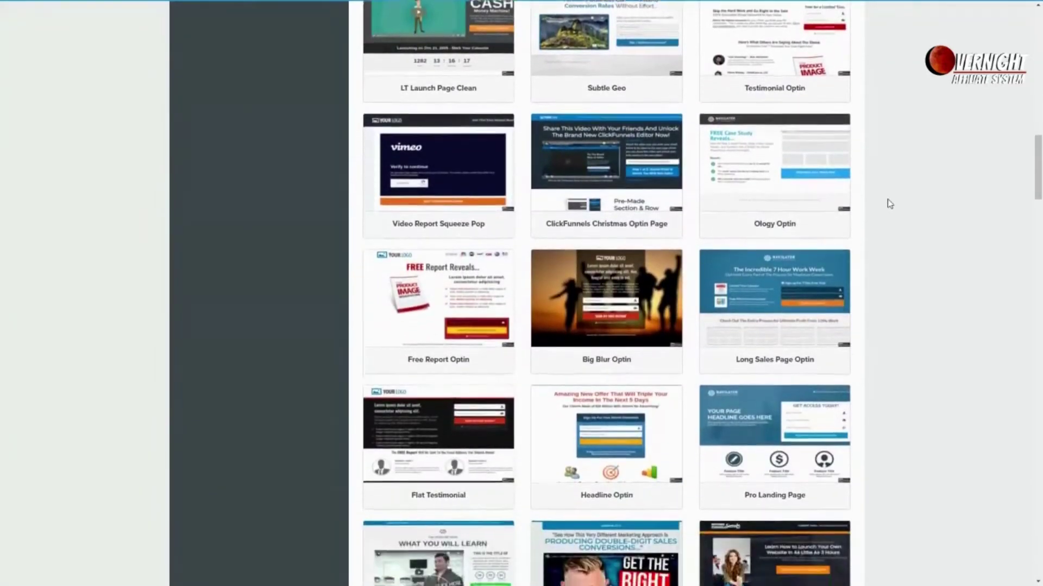
pyautogui.scroll(-4, 889, 205)
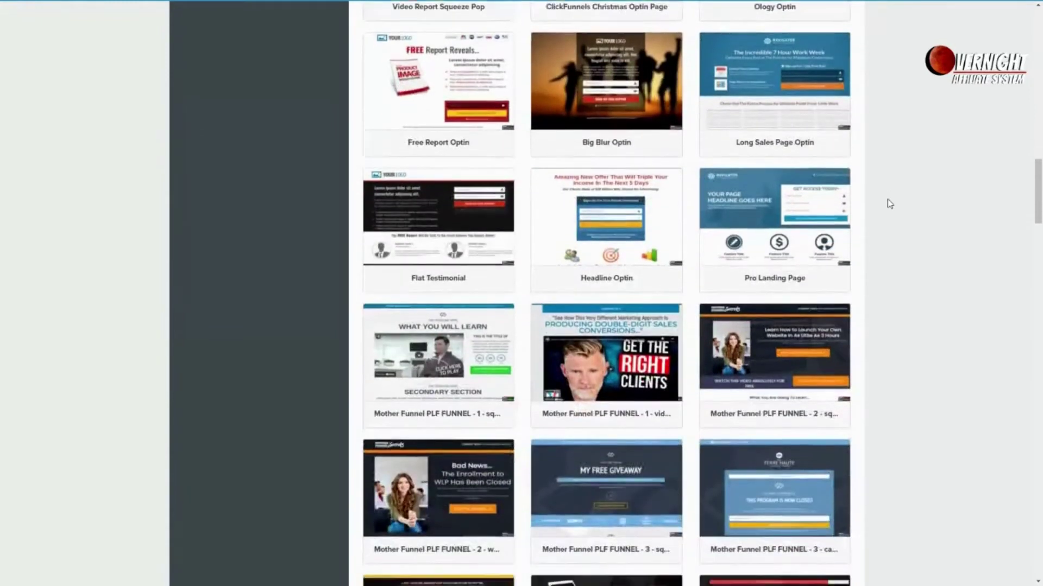
pyautogui.scroll(-4, 889, 203)
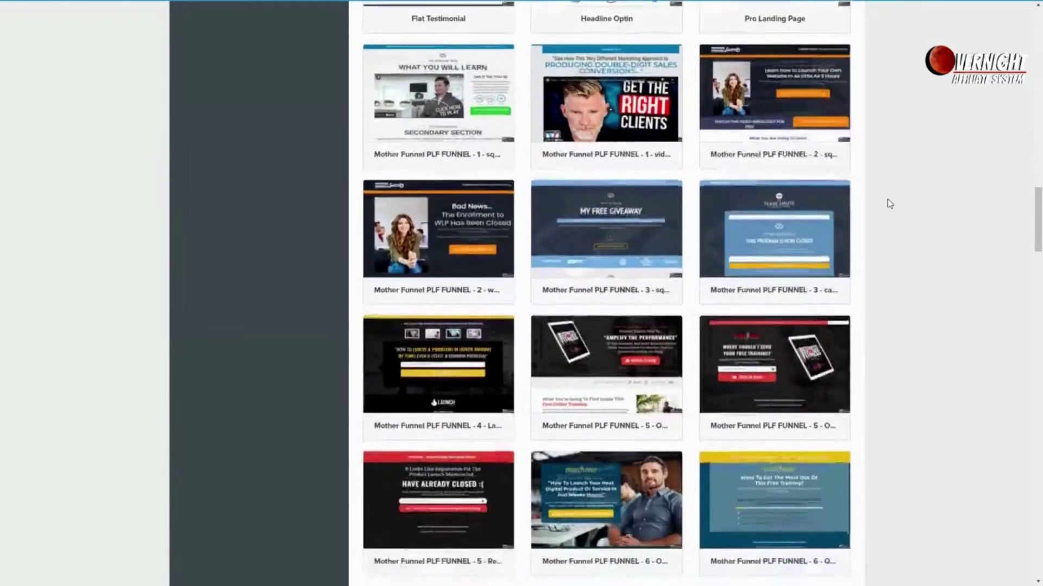
pyautogui.scroll(-5, 888, 204)
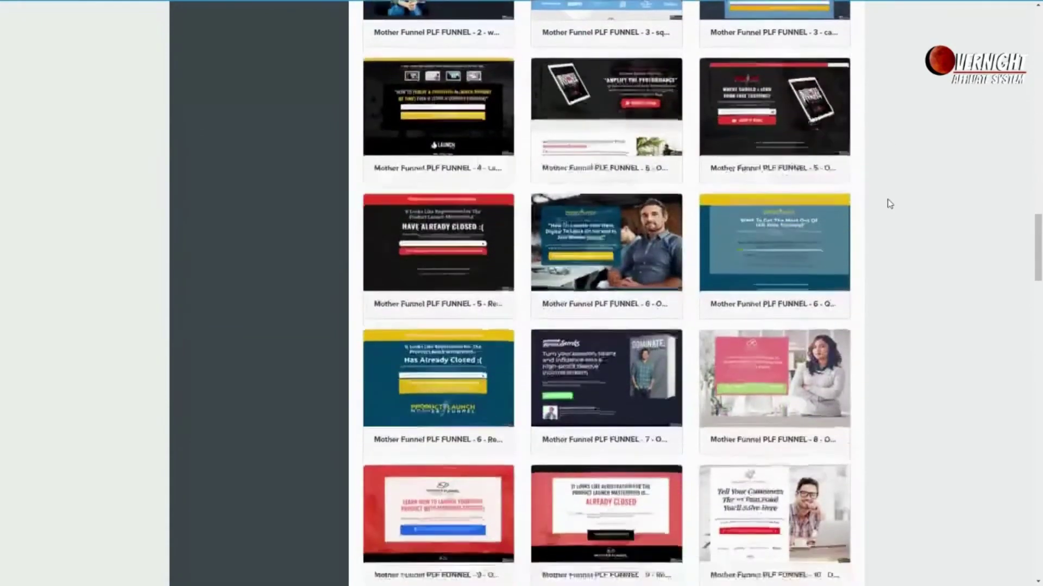
pyautogui.scroll(-4, 889, 204)
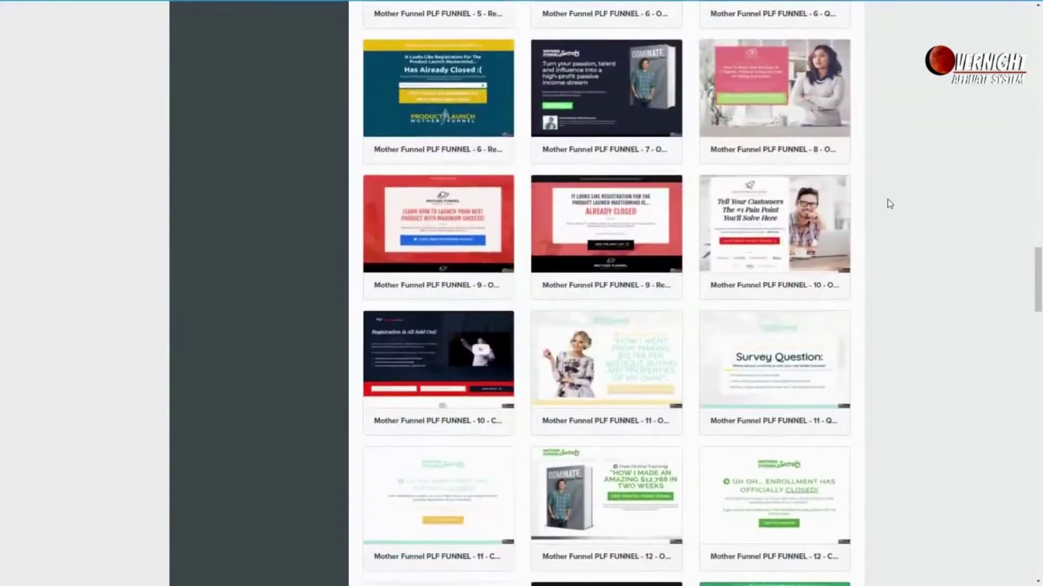
pyautogui.scroll(-4, 889, 204)
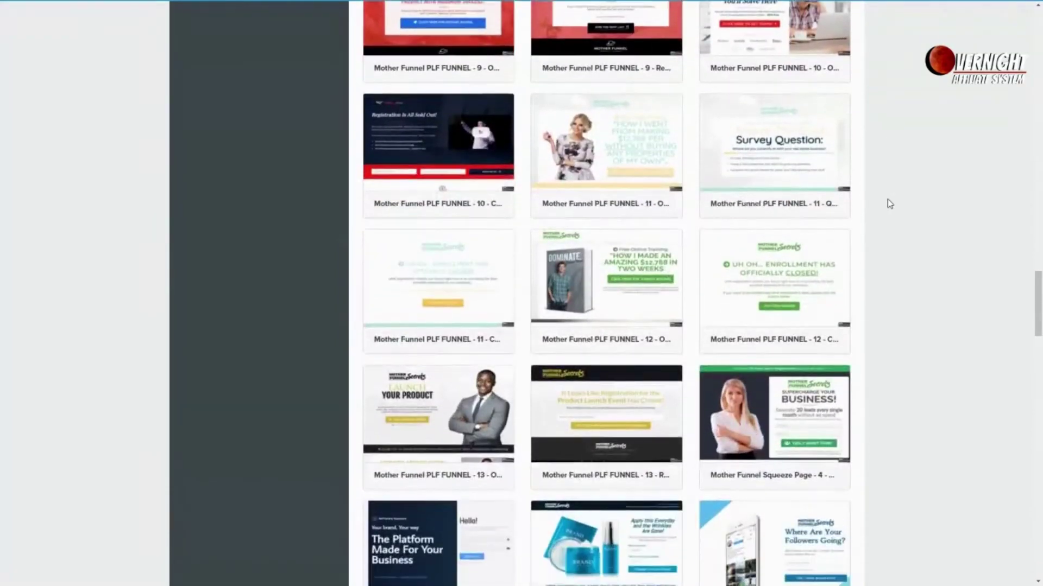
pyautogui.scroll(-4, 888, 200)
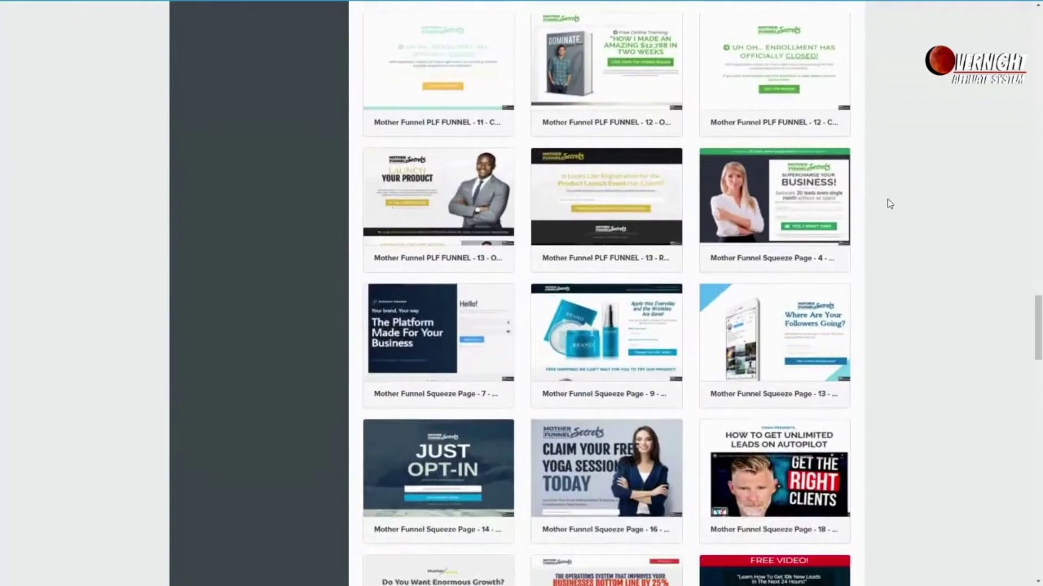
pyautogui.scroll(-5, 889, 204)
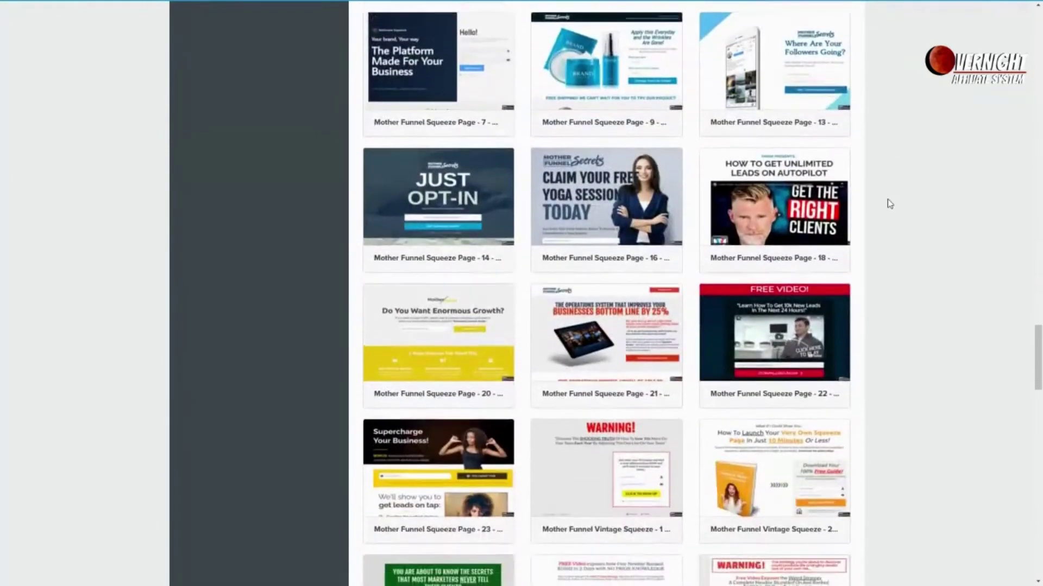
pyautogui.scroll(-4, 889, 205)
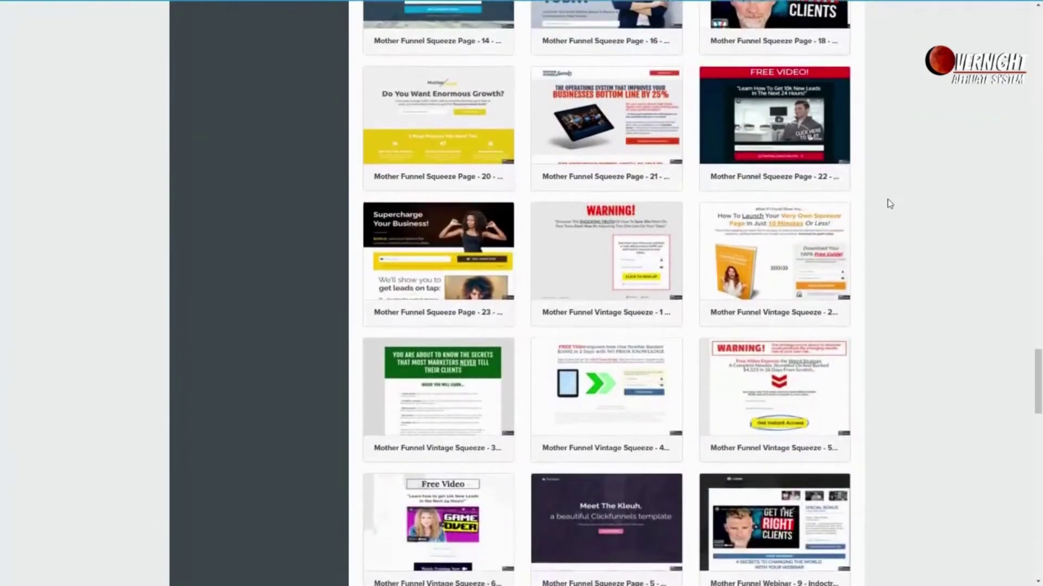
pyautogui.scroll(-1, 888, 204)
pyautogui.scroll(-1, 889, 204)
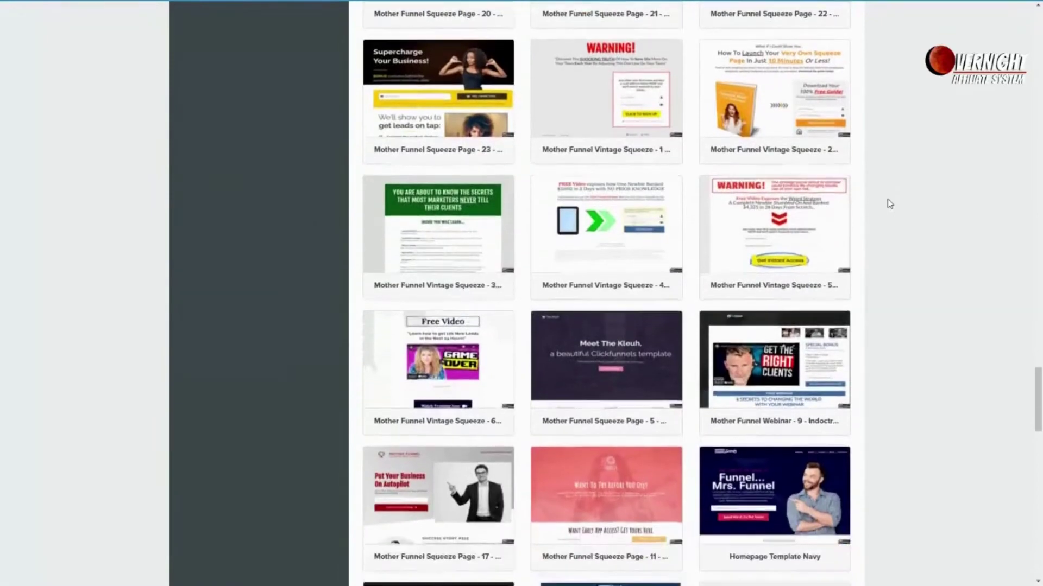
pyautogui.scroll(-5, 889, 204)
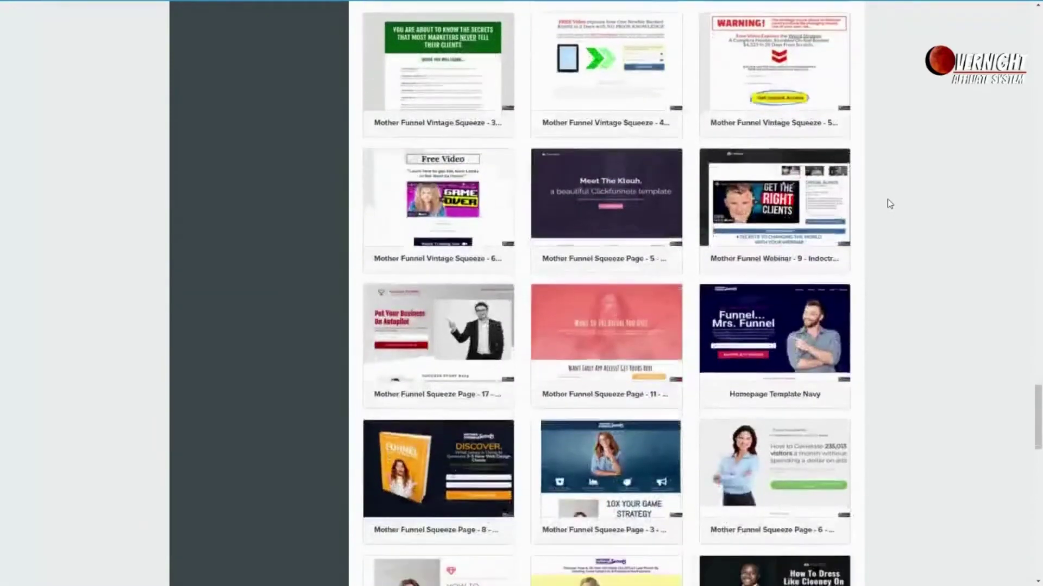
pyautogui.scroll(-8, 890, 204)
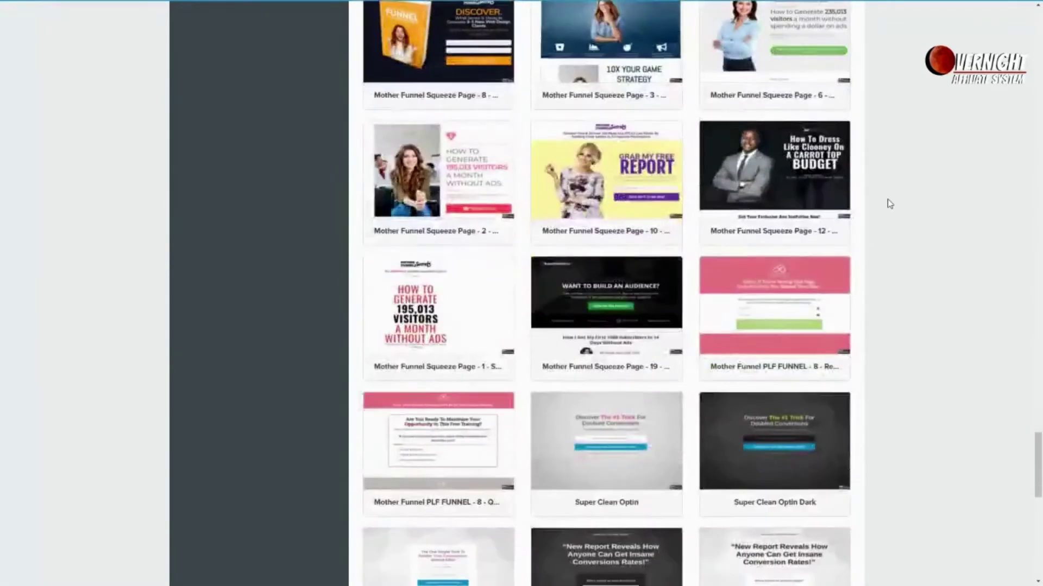
pyautogui.scroll(-3, 890, 203)
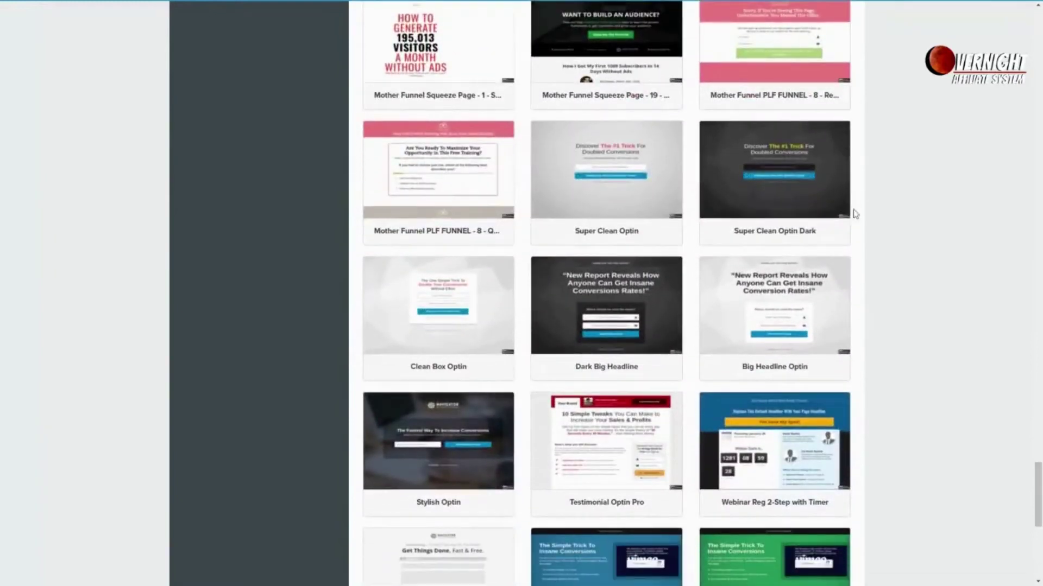
# - Select the Big Headline Optin template for the funnel's Optin step
pyautogui.moveTo(635, 205)
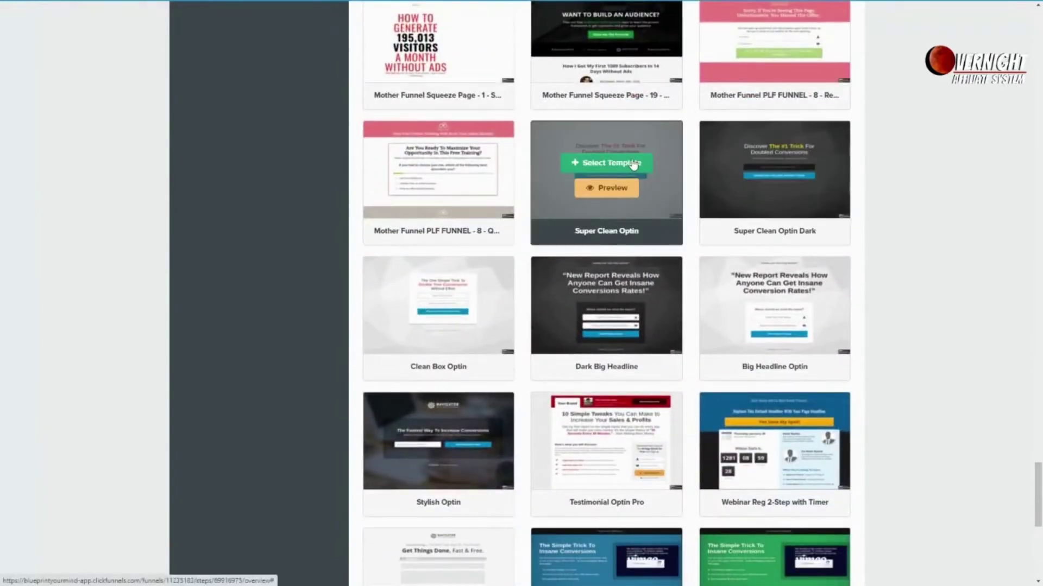
pyautogui.scroll(-1, 912, 240)
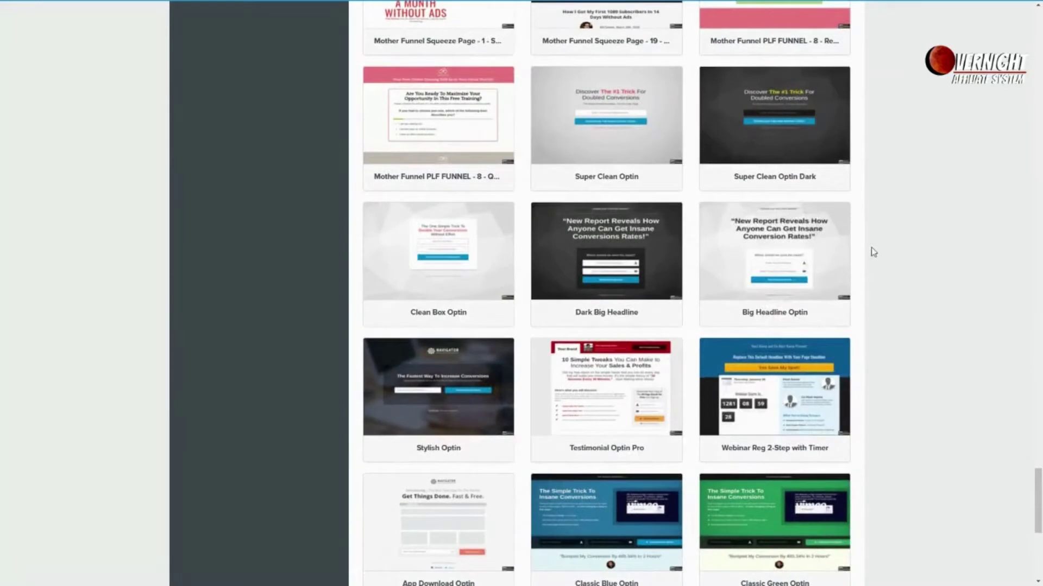
pyautogui.moveTo(793, 254)
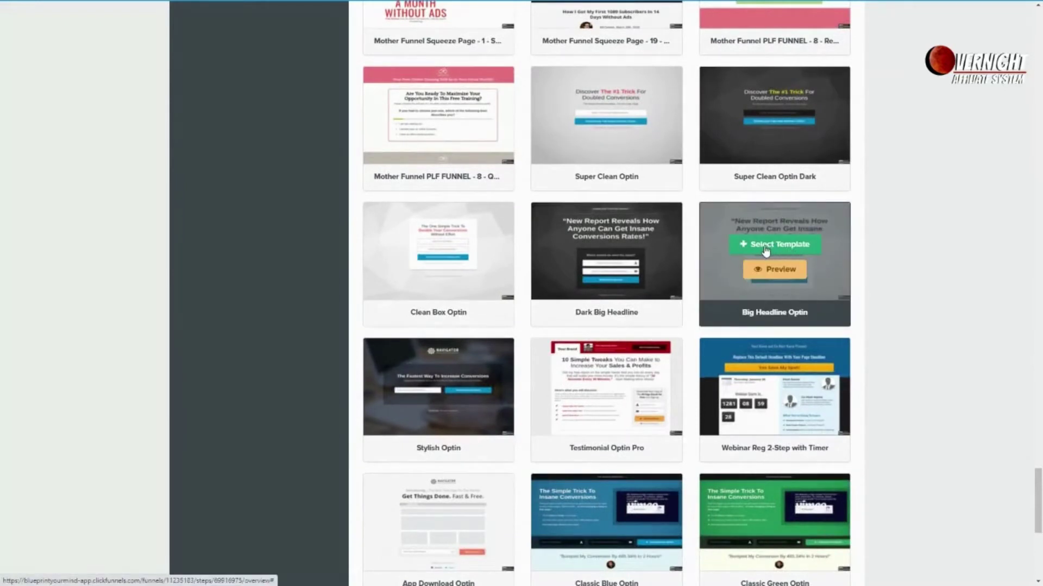
pyautogui.click(766, 247)
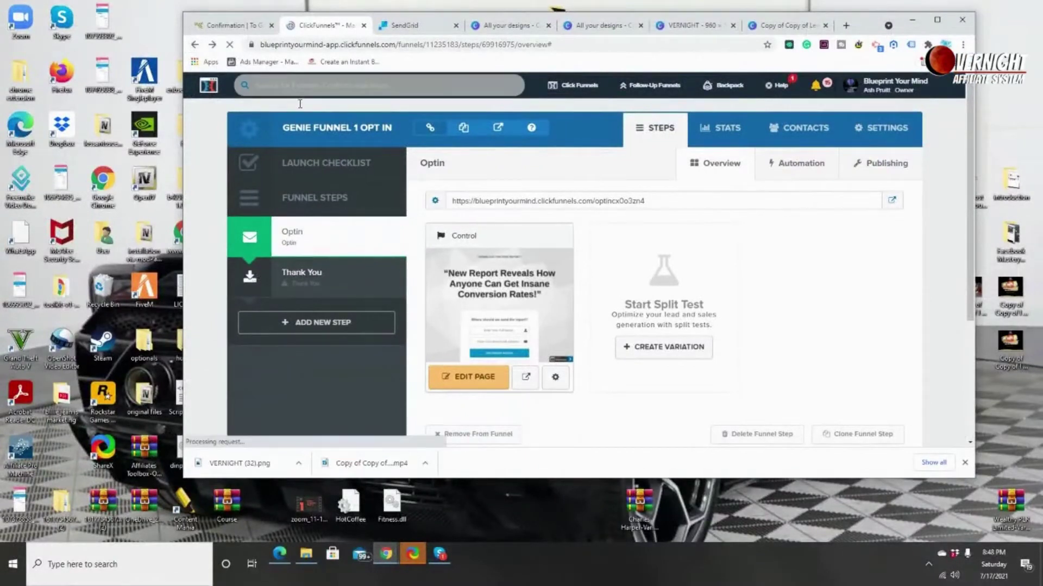
# - Return to the classic funnel builder and build a Collect Emails funnel named "Genie Funnel 1 OPT IN"
pyautogui.click(196, 46)
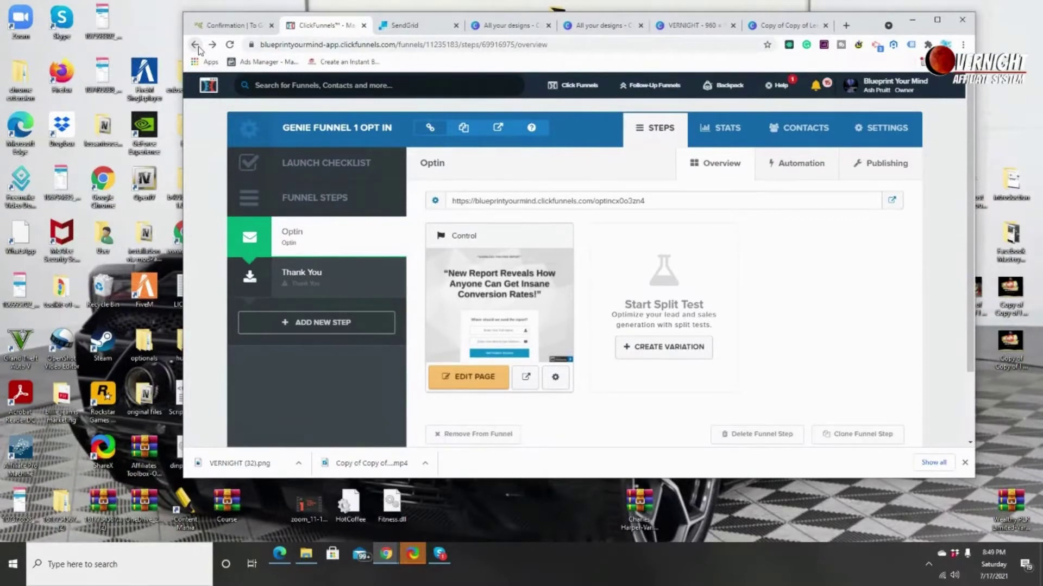
pyautogui.click(195, 45)
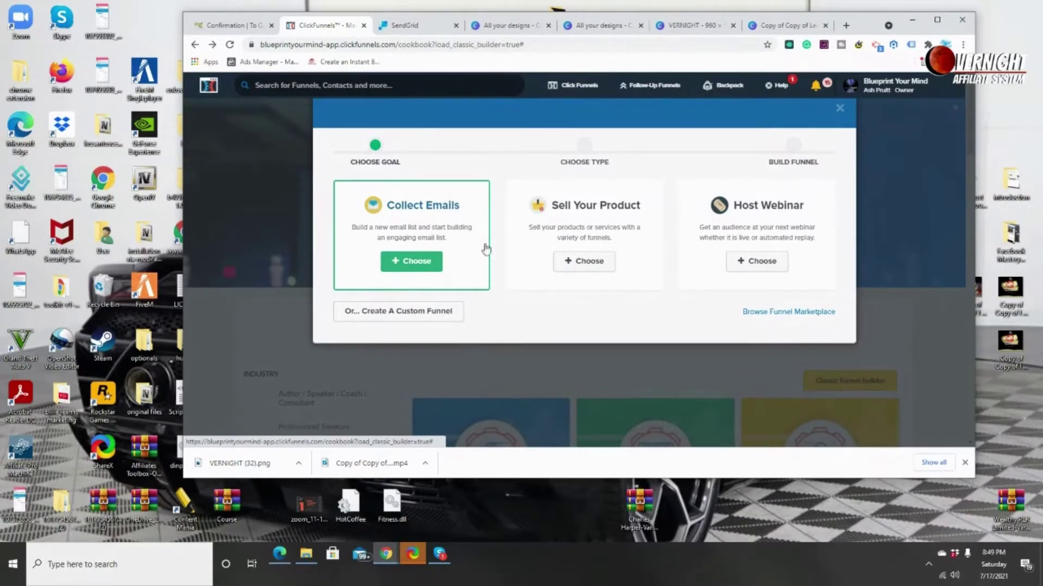
pyautogui.click(426, 271)
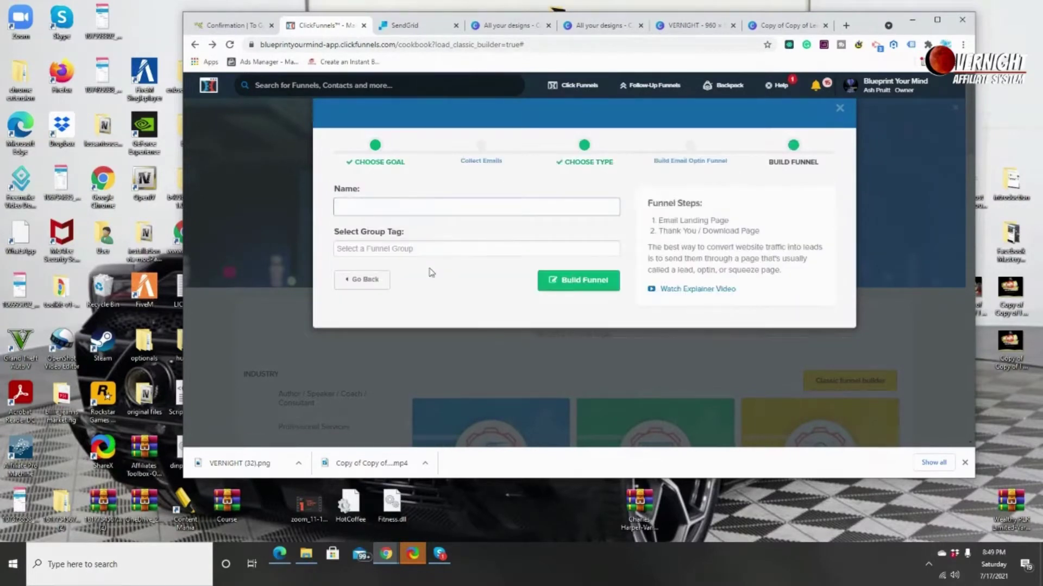
pyautogui.rightClick(395, 212)
pyautogui.click(386, 207)
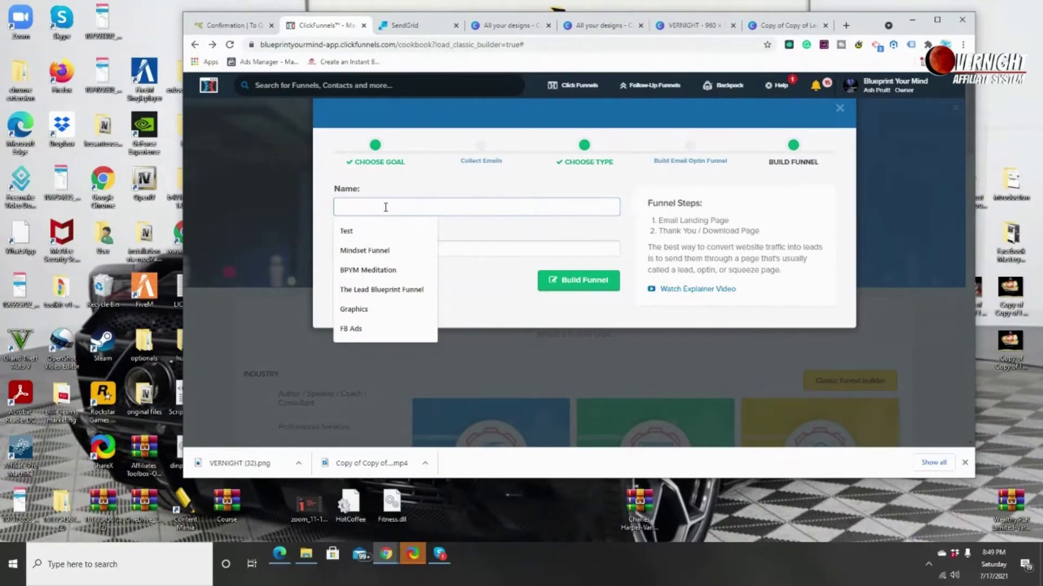
pyautogui.write('Geni')
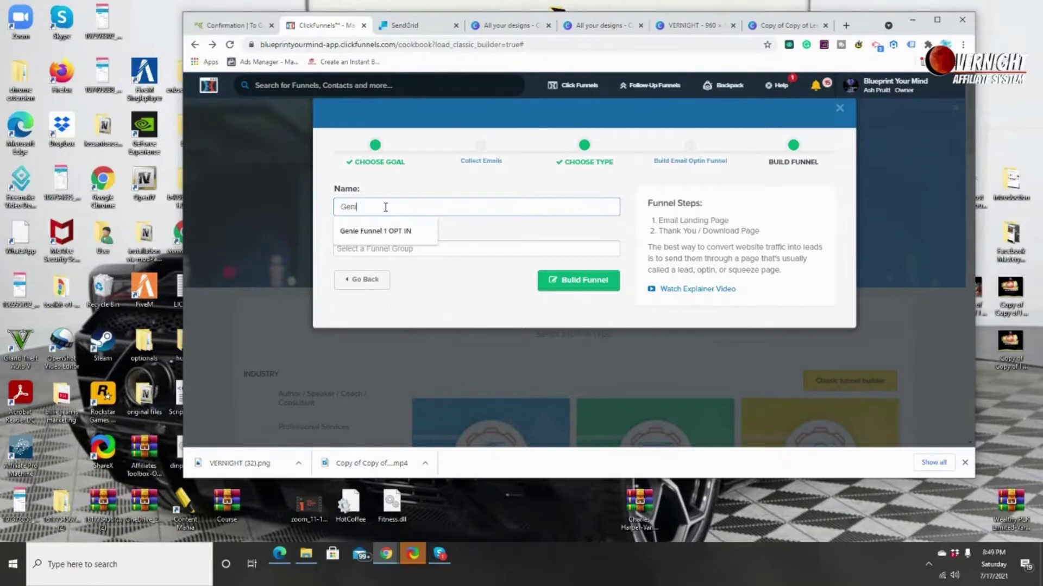
pyautogui.click(400, 228)
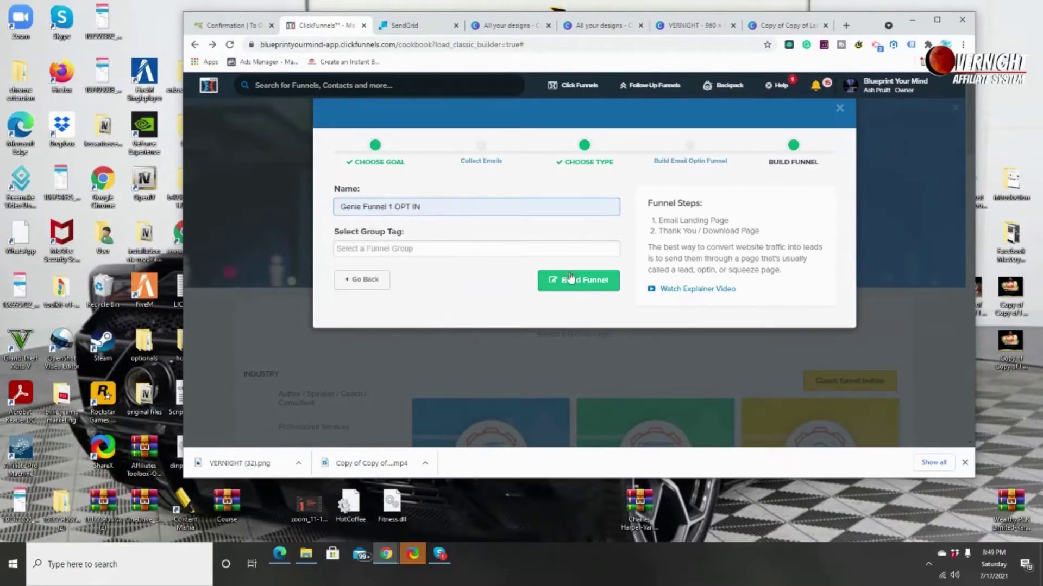
pyautogui.click(570, 278)
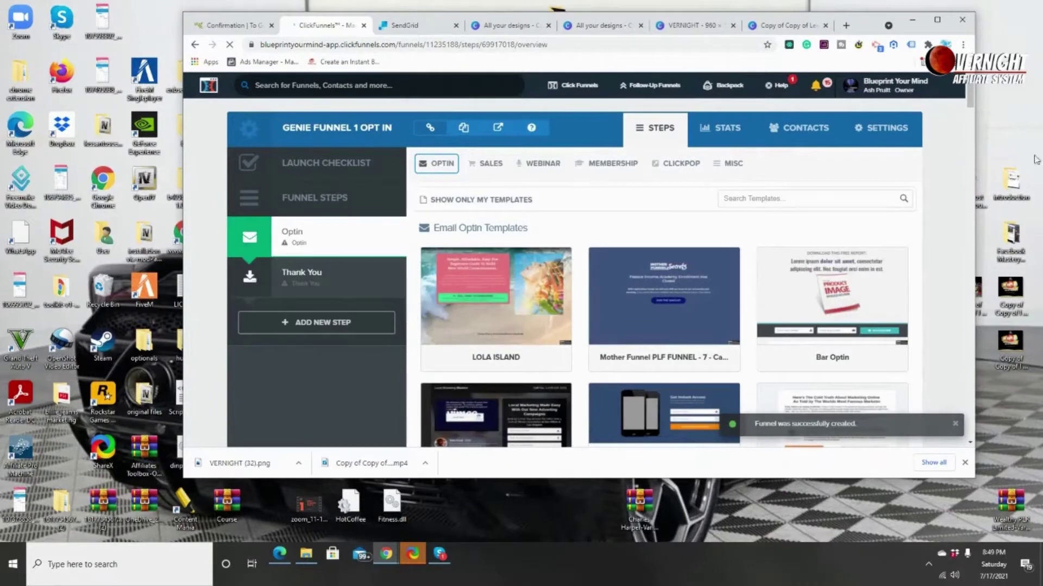
# - Maximize the browser window showing the new funnel's email opt-in templates
pyautogui.scroll(-1, 955, 137)
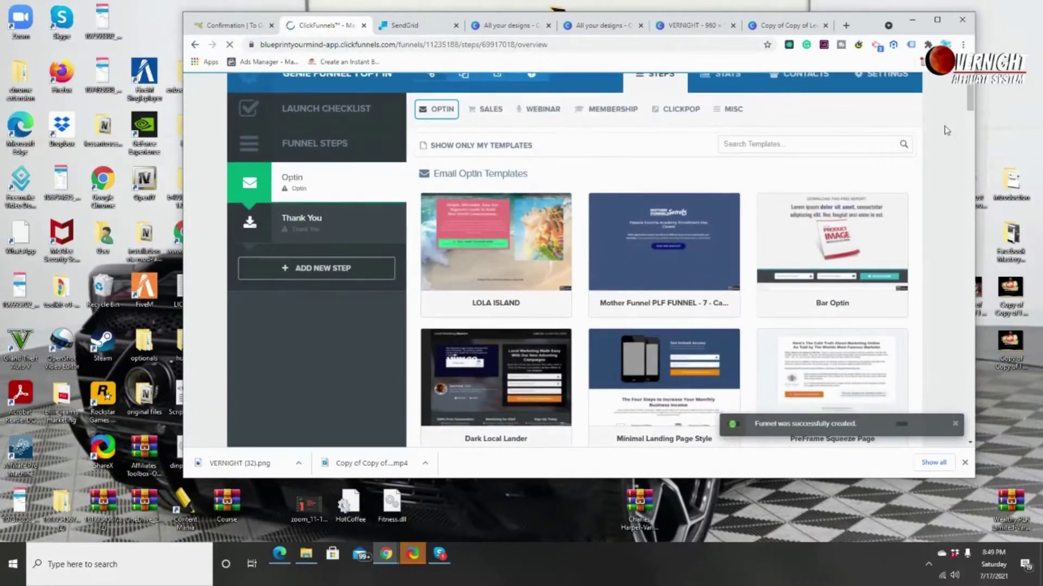
pyautogui.click(937, 19)
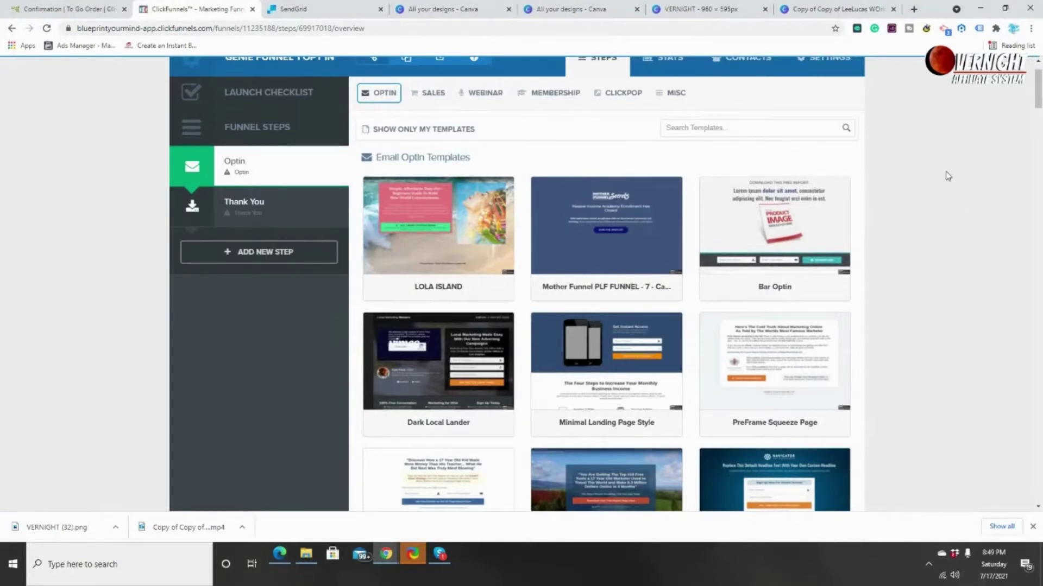
# - Browse the email opt-in template gallery for further Optin page designs
pyautogui.scroll(-2, 950, 179)
pyautogui.scroll(-2, 950, 166)
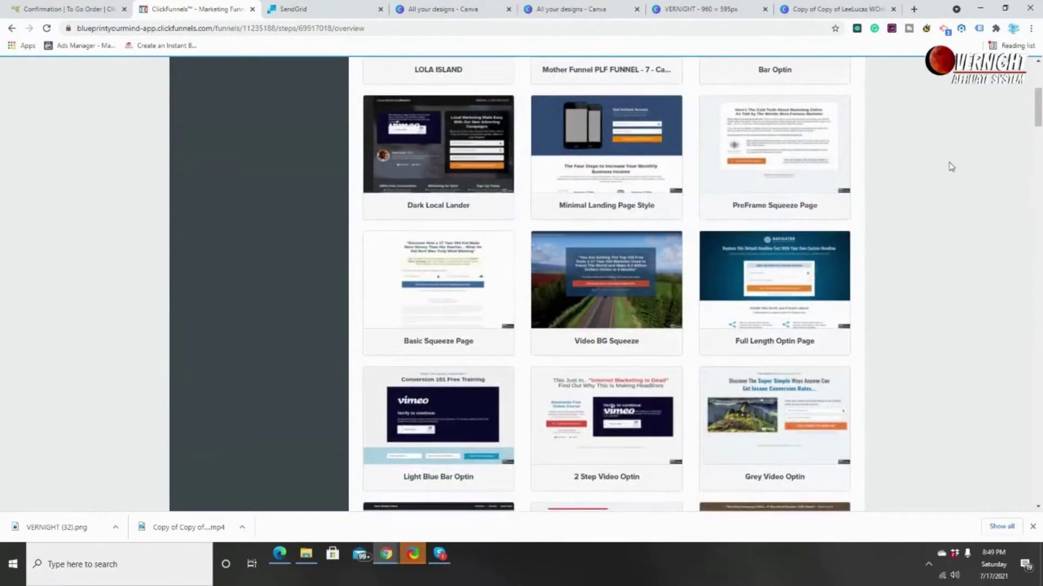
pyautogui.moveTo(768, 273)
pyautogui.scroll(-5, 885, 261)
pyautogui.scroll(-7, 889, 261)
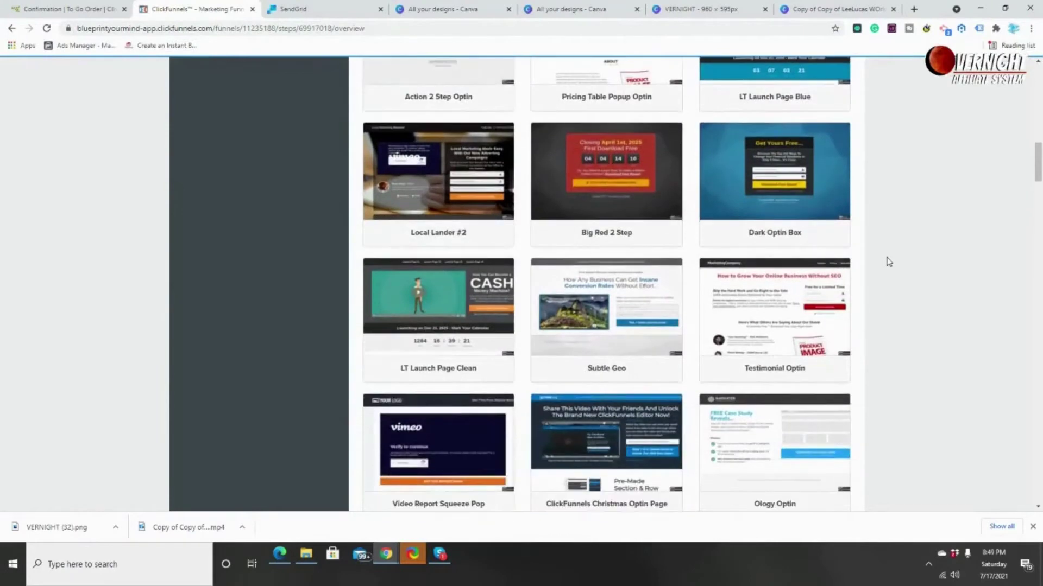
pyautogui.scroll(-4, 888, 262)
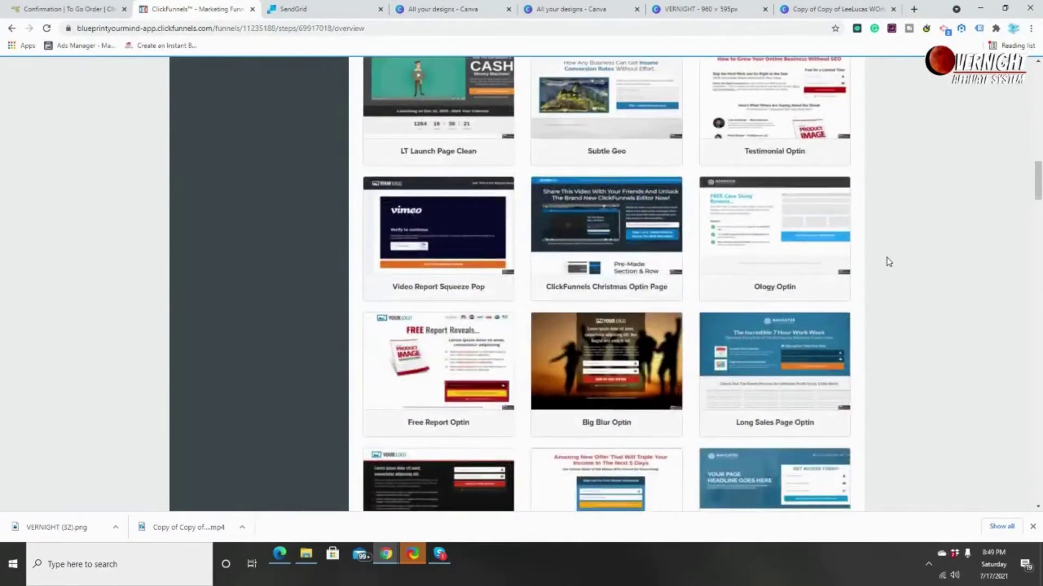
pyautogui.scroll(-4, 888, 262)
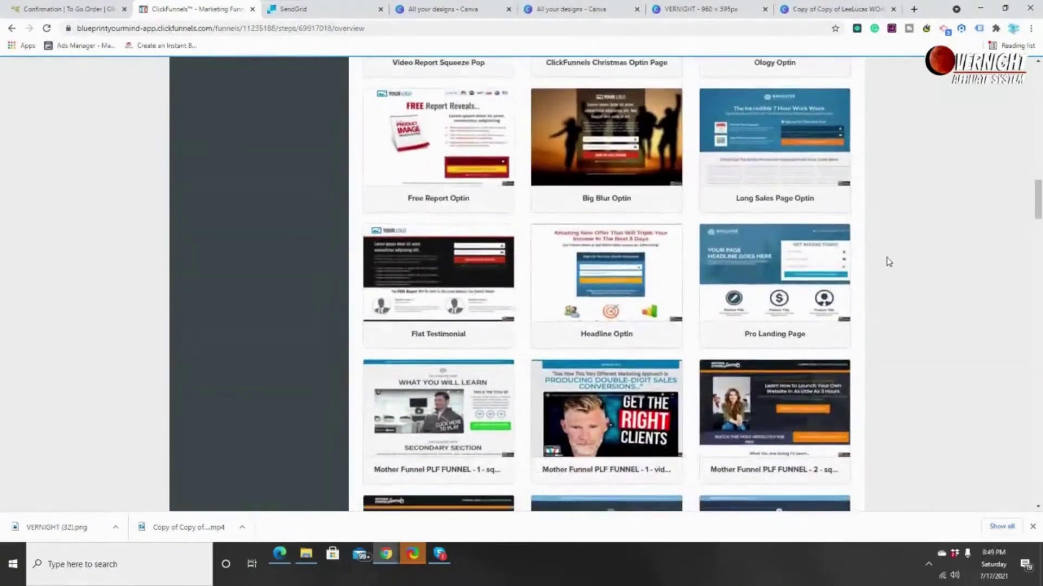
pyautogui.scroll(-2, 888, 262)
pyautogui.scroll(-2, 882, 241)
pyautogui.scroll(-5, 886, 238)
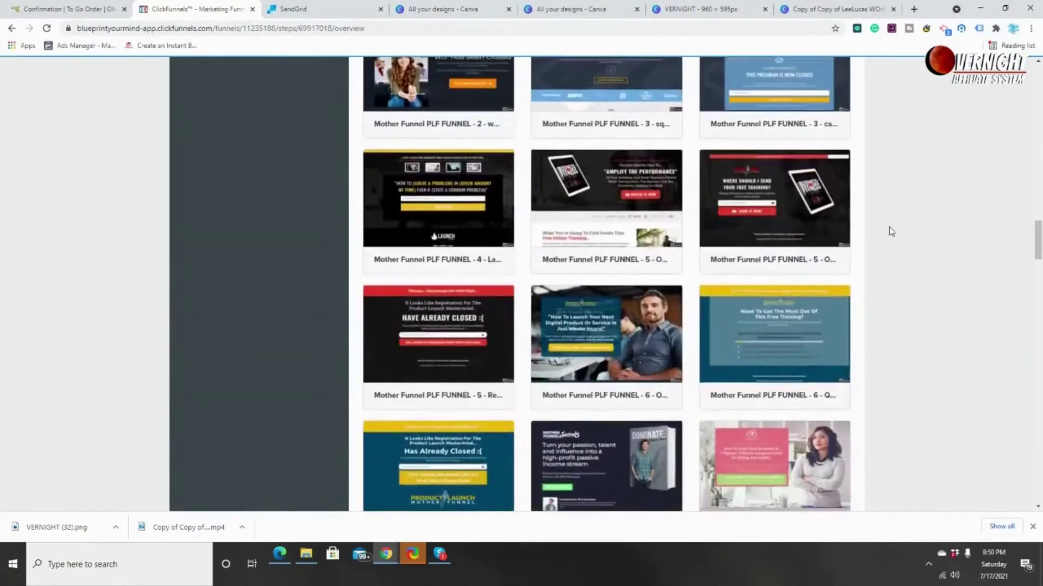
pyautogui.scroll(-1, 890, 231)
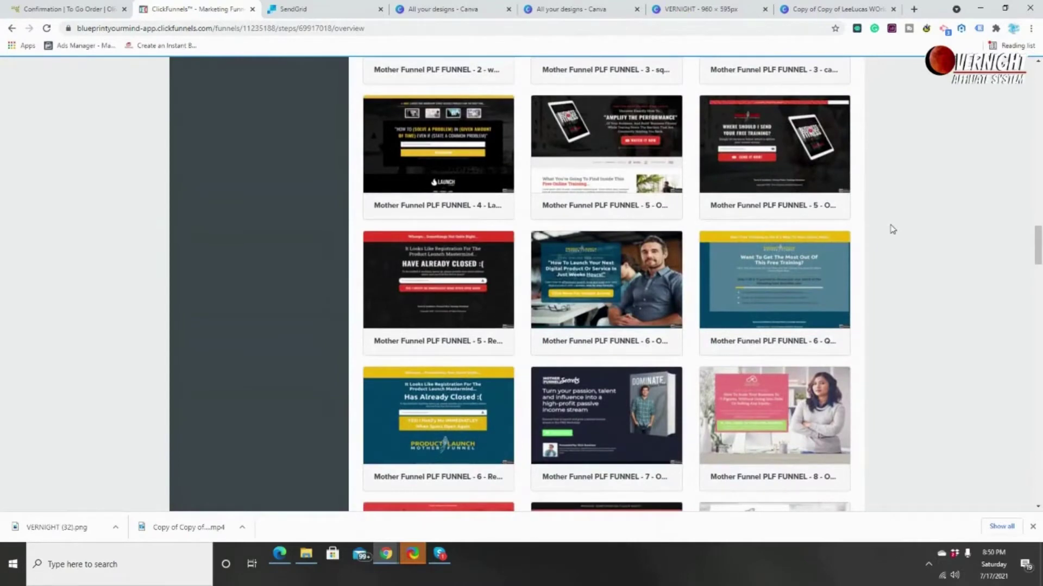
pyautogui.scroll(-4, 892, 229)
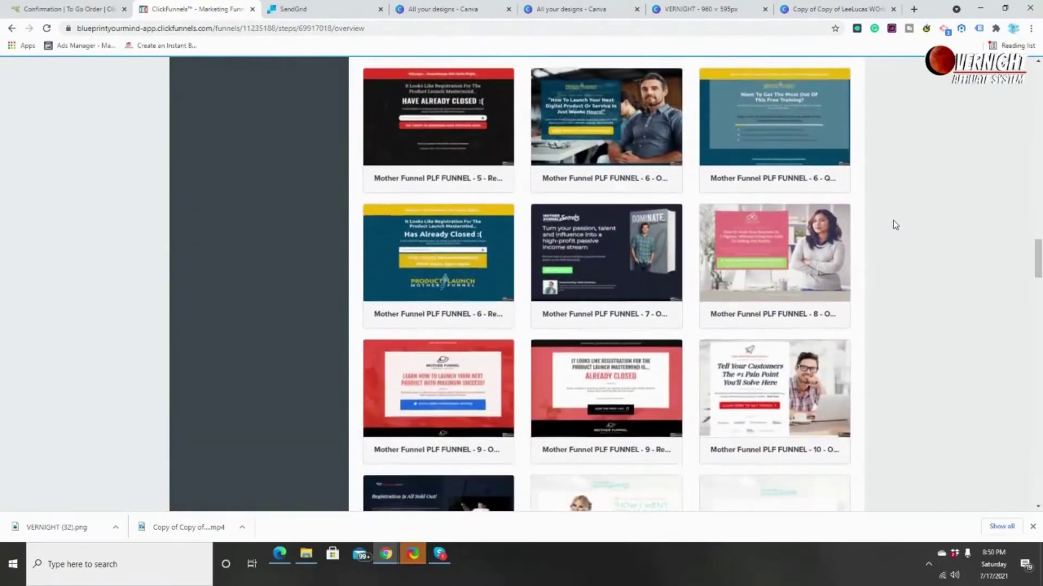
pyautogui.scroll(-3, 895, 225)
# - Preview the "Registration Is All Sold Out!" template through to its footer and close the preview
pyautogui.moveTo(739, 235)
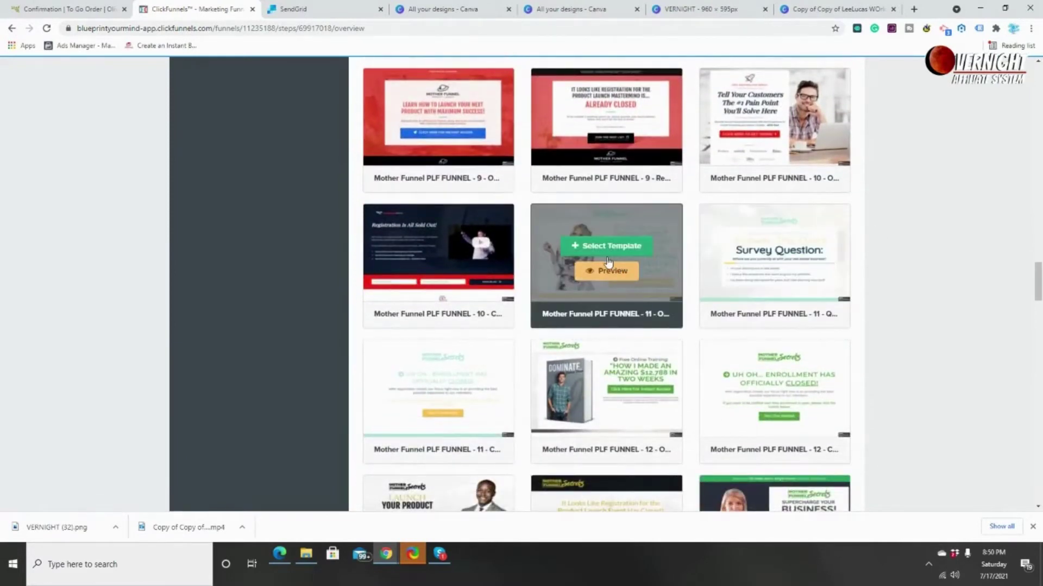
pyautogui.moveTo(506, 252)
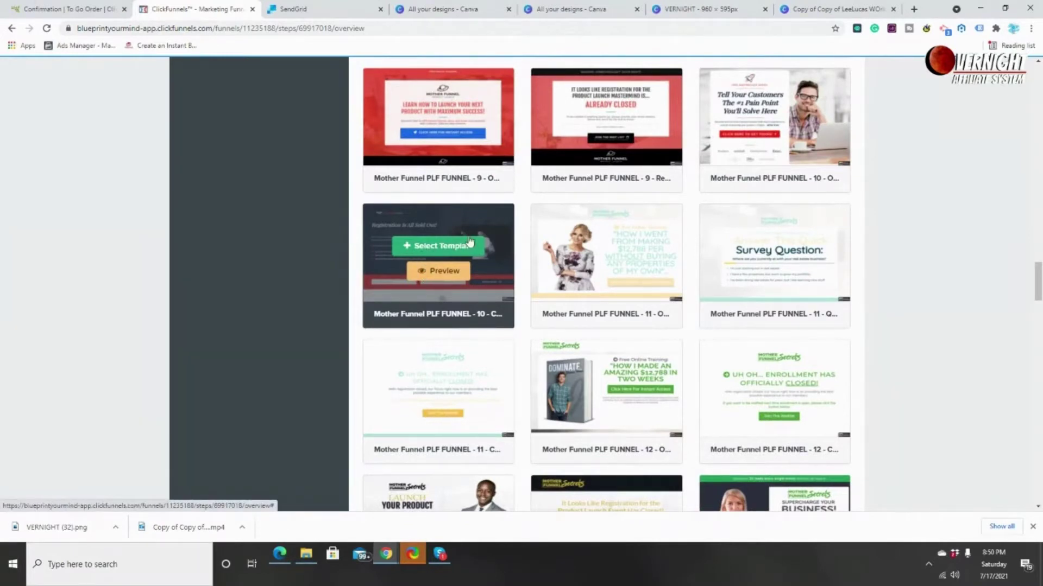
pyautogui.click(447, 279)
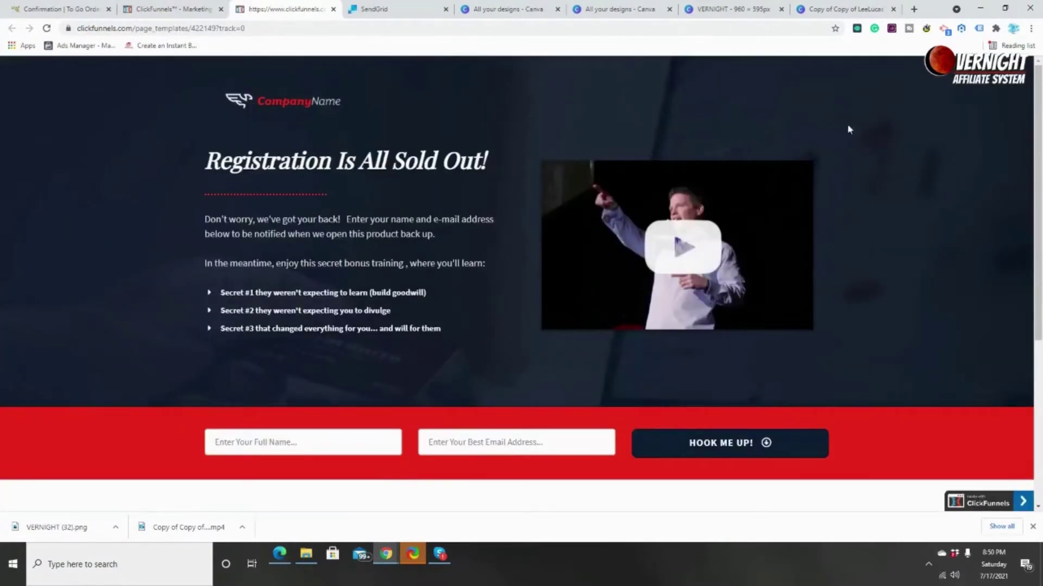
pyautogui.scroll(-5, 570, 239)
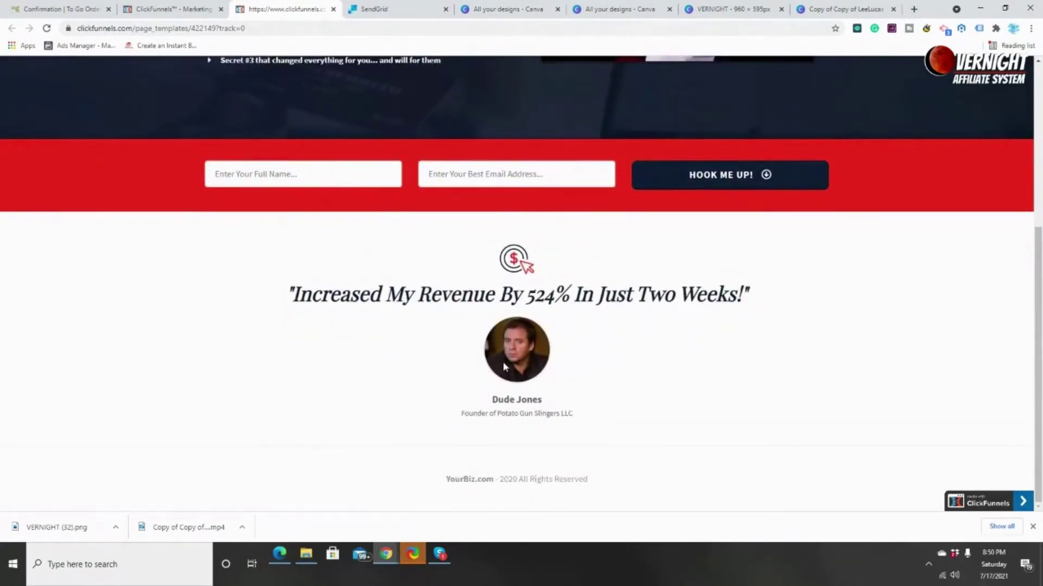
pyautogui.scroll(5, 503, 362)
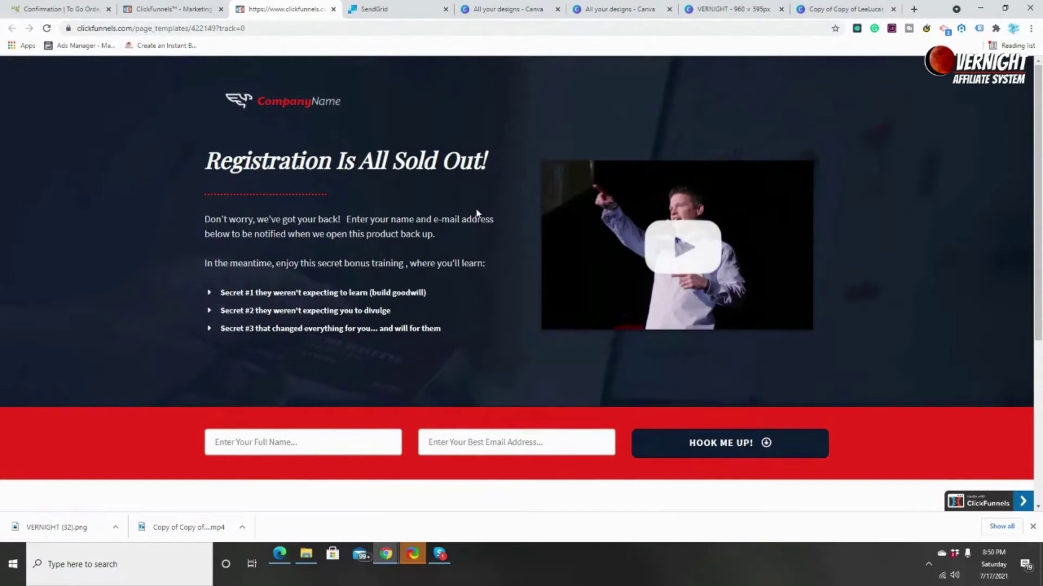
pyautogui.click(332, 8)
# - Select the Big Headline Optin template from further down the gallery for the funnel's Optin page
pyautogui.scroll(-6, 821, 198)
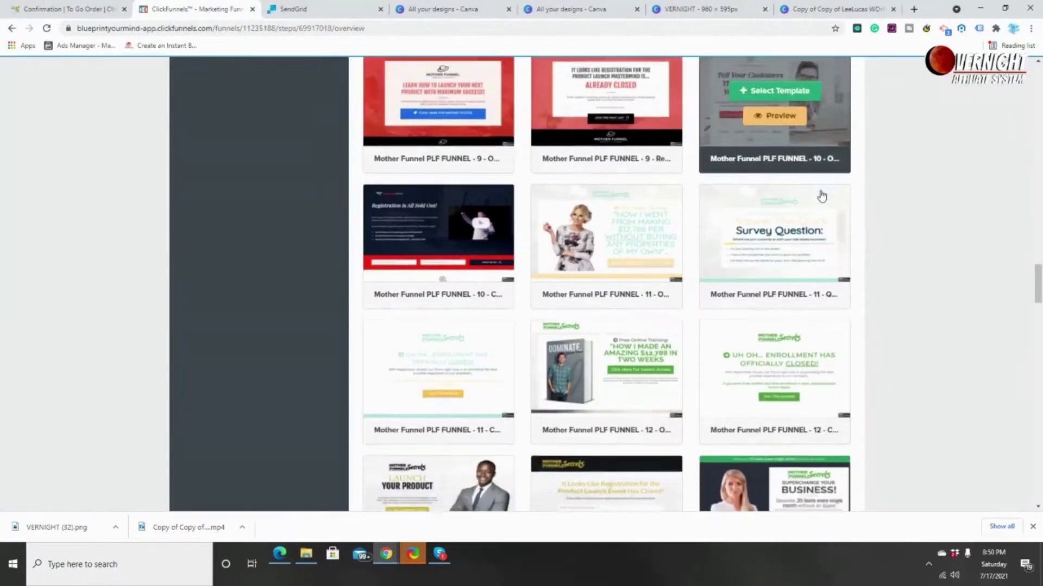
pyautogui.scroll(-5, 821, 197)
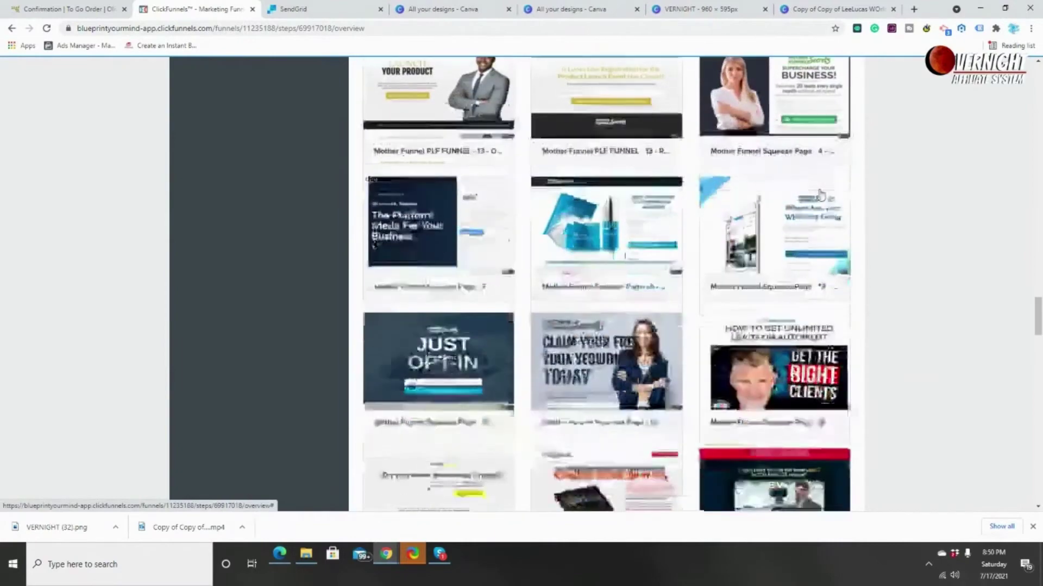
pyautogui.scroll(-8, 820, 194)
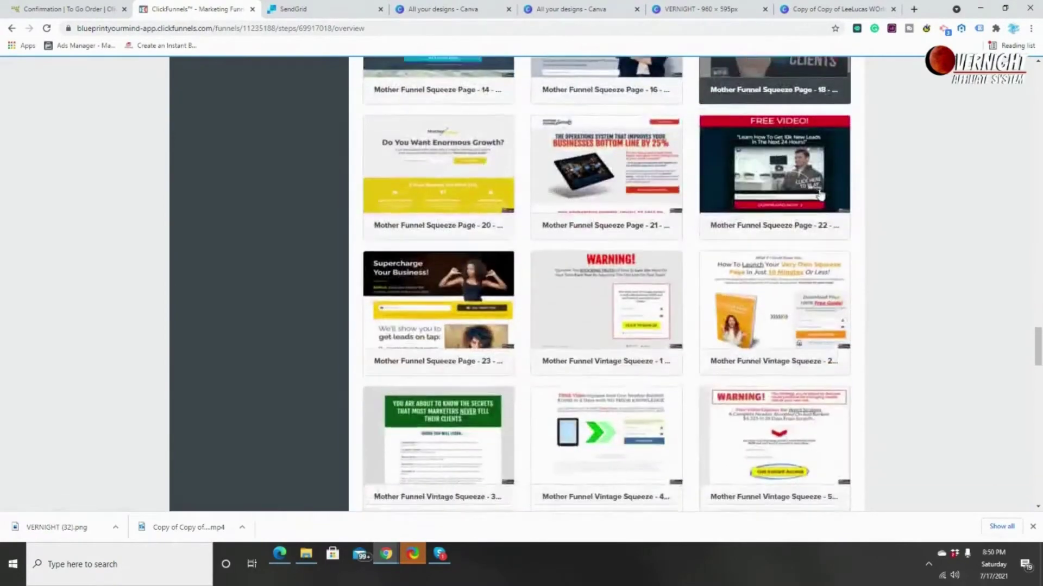
pyautogui.scroll(-6, 820, 194)
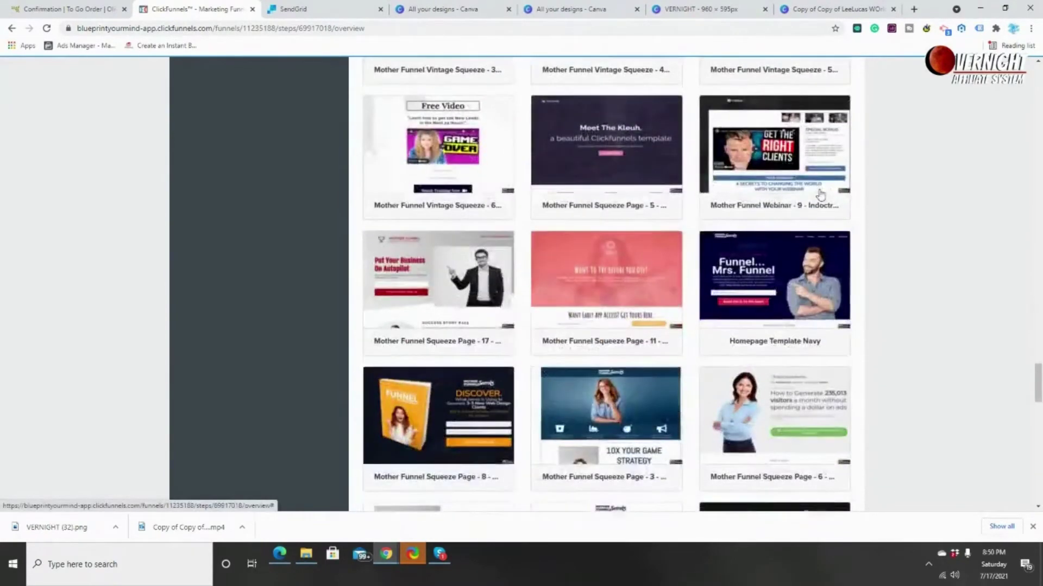
pyautogui.scroll(-5, 820, 194)
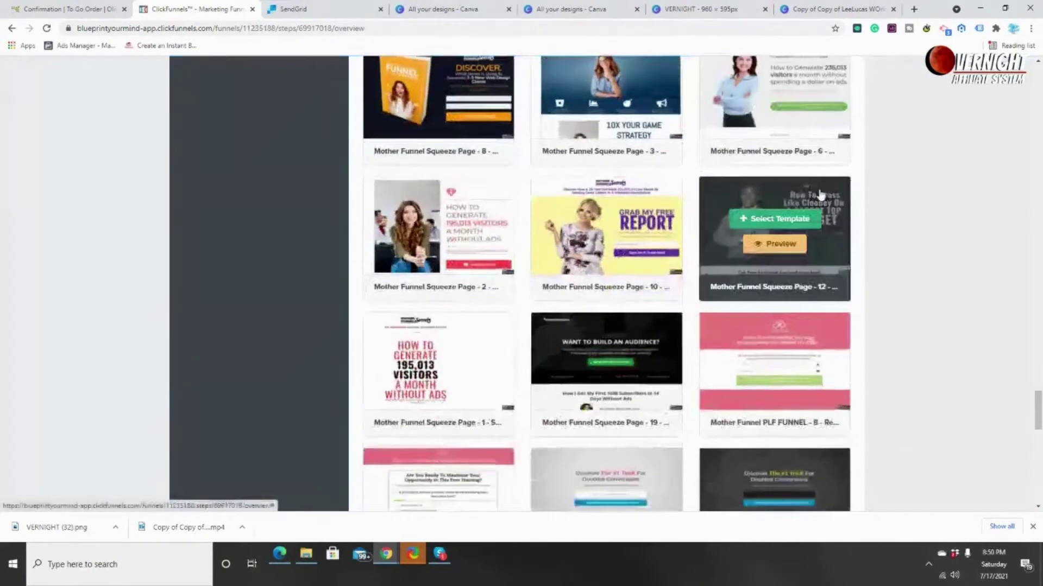
pyautogui.scroll(-1, 820, 194)
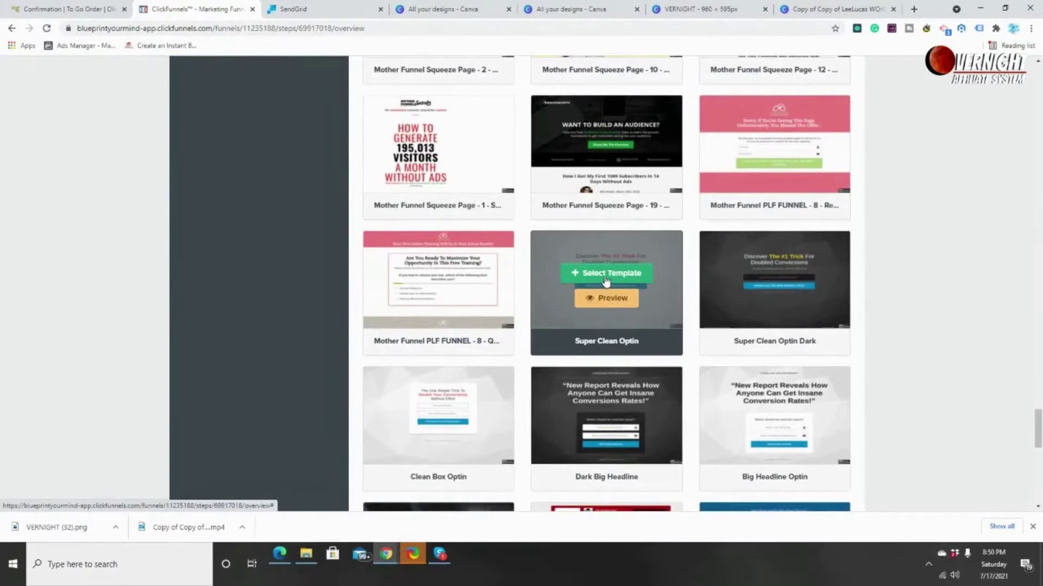
pyautogui.scroll(-3, 606, 279)
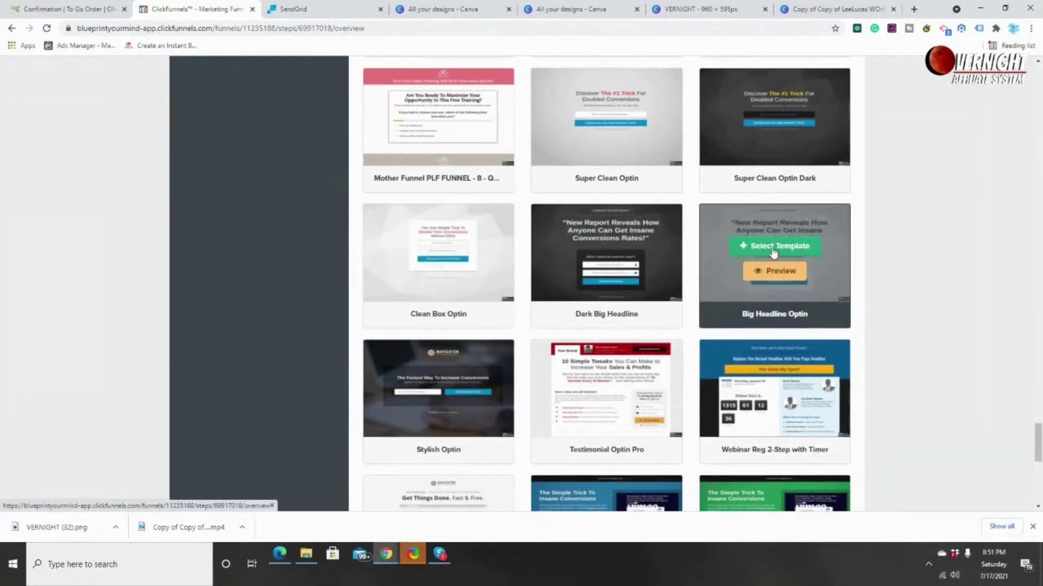
pyautogui.click(780, 255)
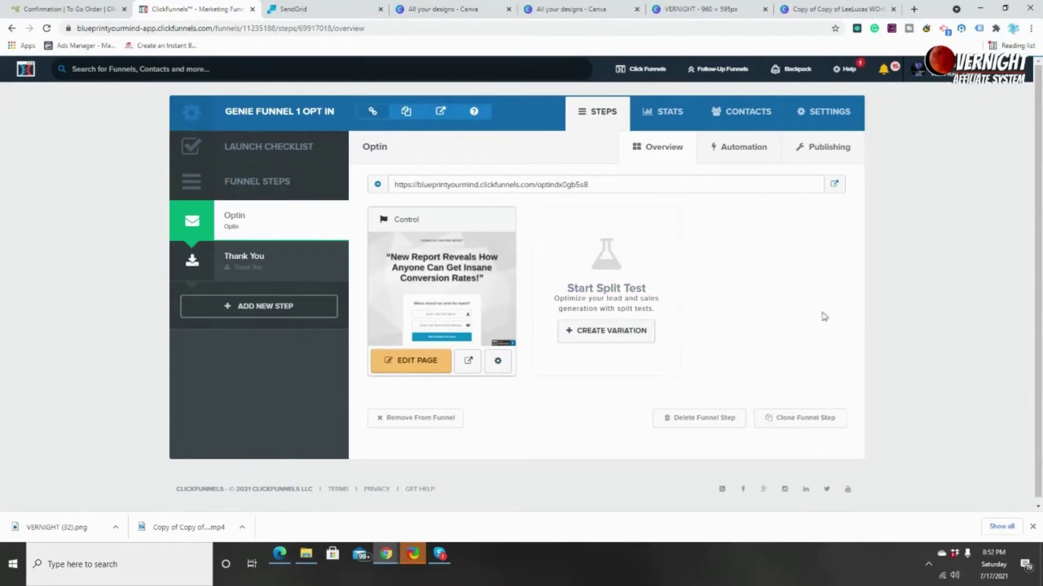
# - Open the statistics of Genie Funnel 1 OPT IN and expand the report filters
pyautogui.click(658, 147)
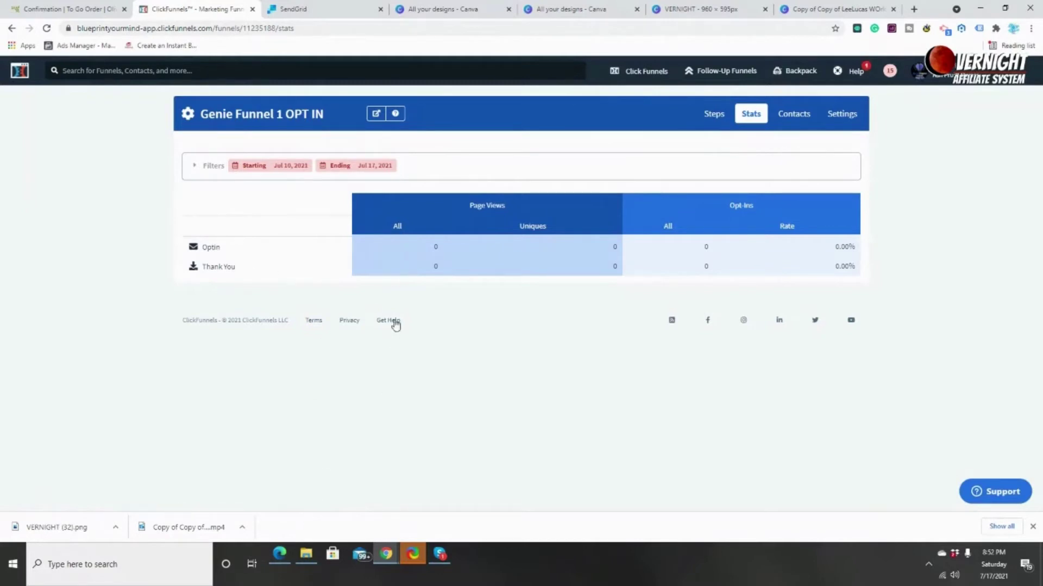
pyautogui.moveTo(475, 206); pyautogui.dragTo(529, 221)
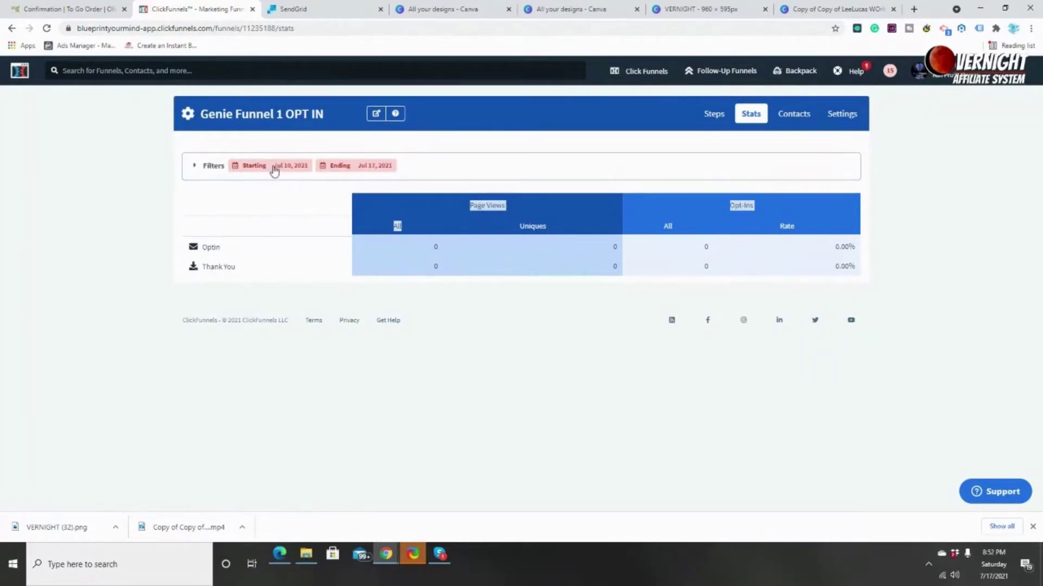
pyautogui.click(205, 169)
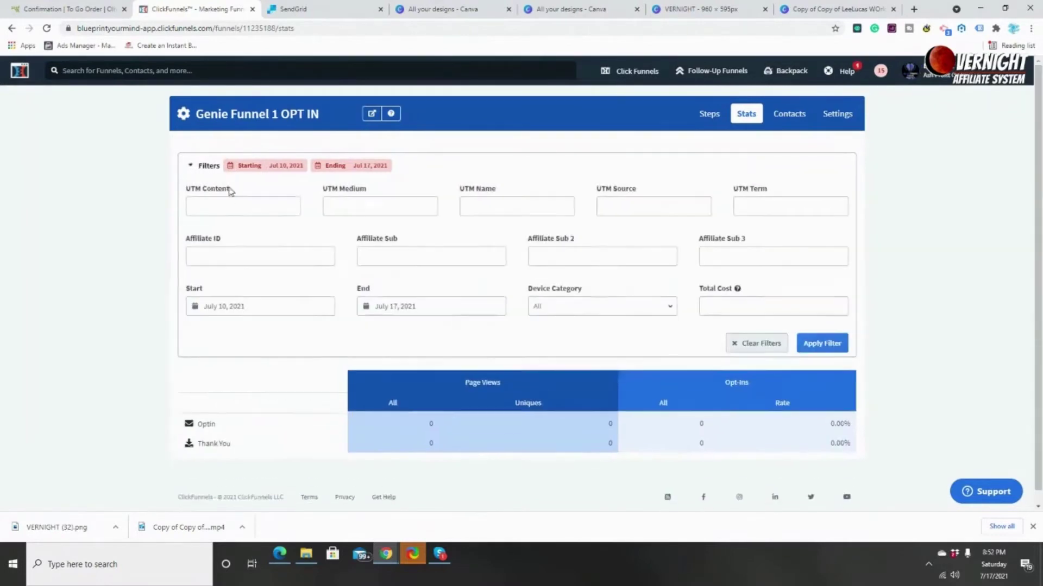
# - Look through the start and end date calendars of the stats report and clear its filters
pyautogui.click(261, 308)
pyautogui.click(461, 303)
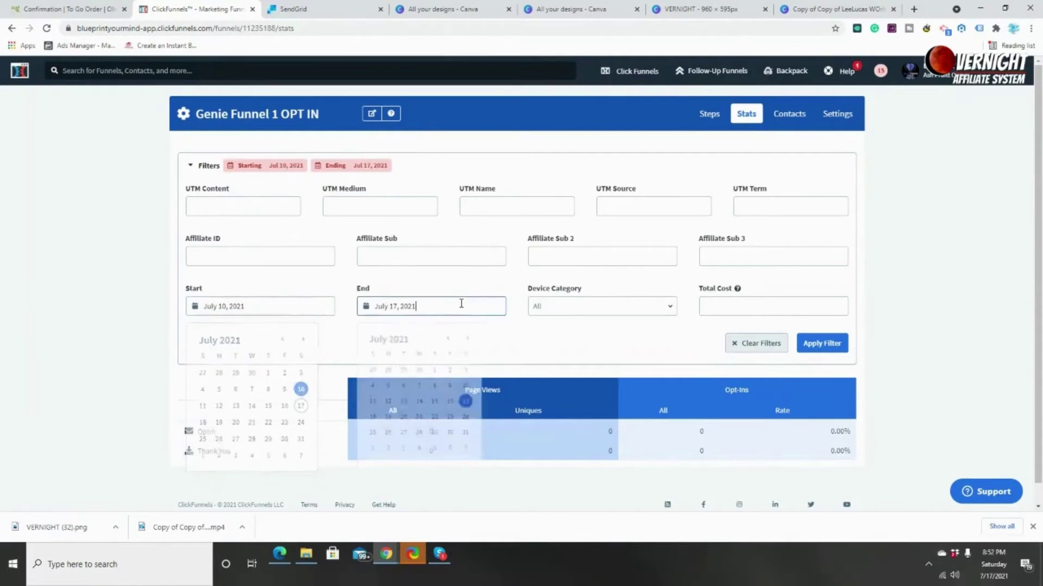
pyautogui.click(291, 314)
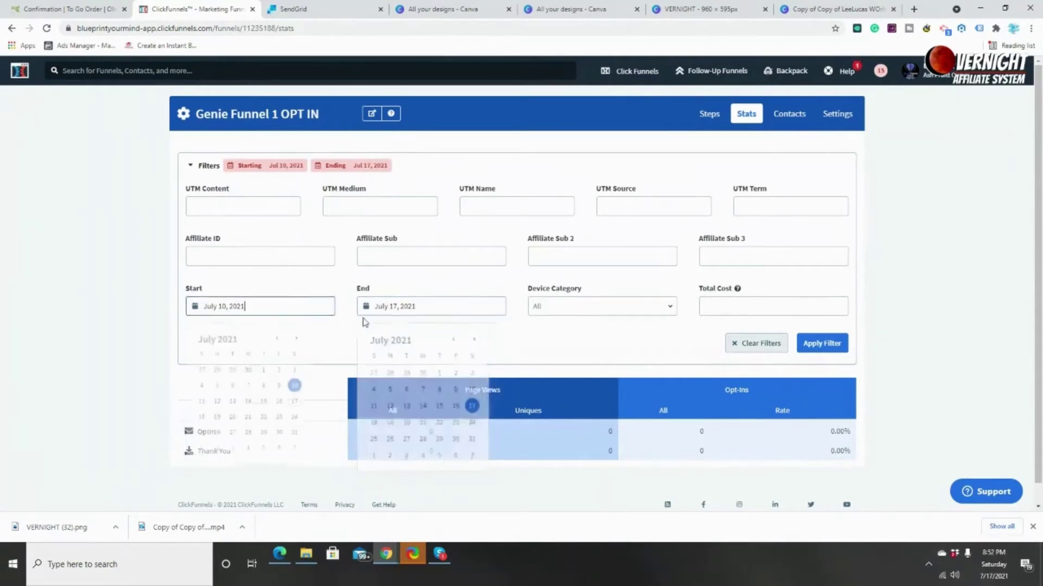
pyautogui.click(458, 307)
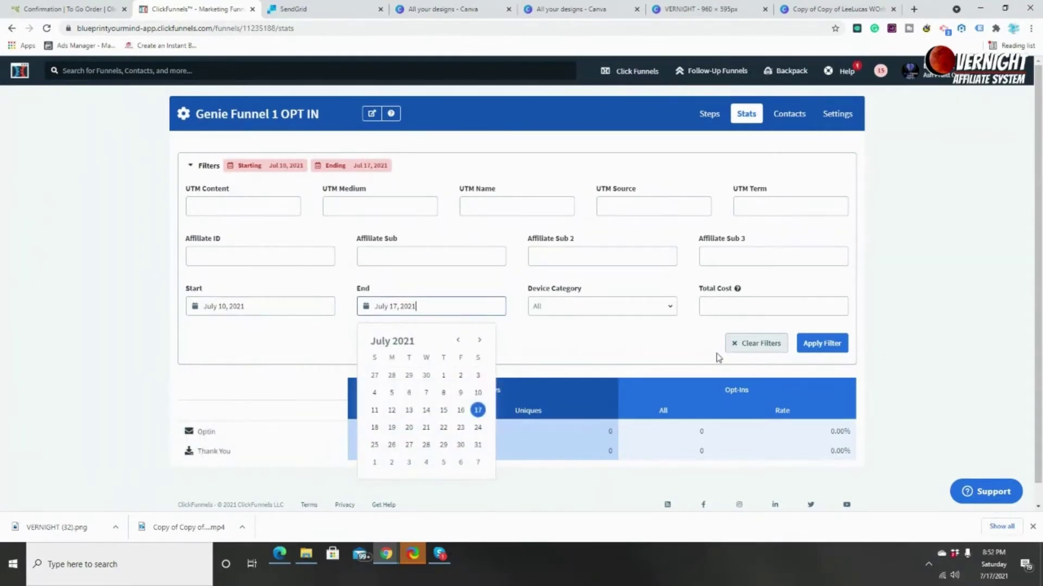
pyautogui.scroll(-1, 675, 355)
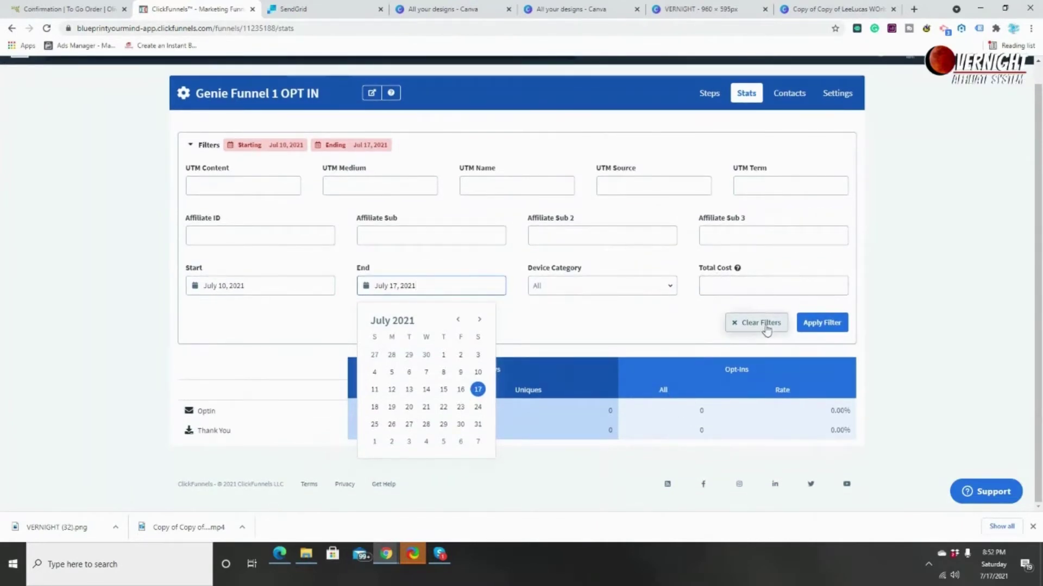
pyautogui.click(766, 327)
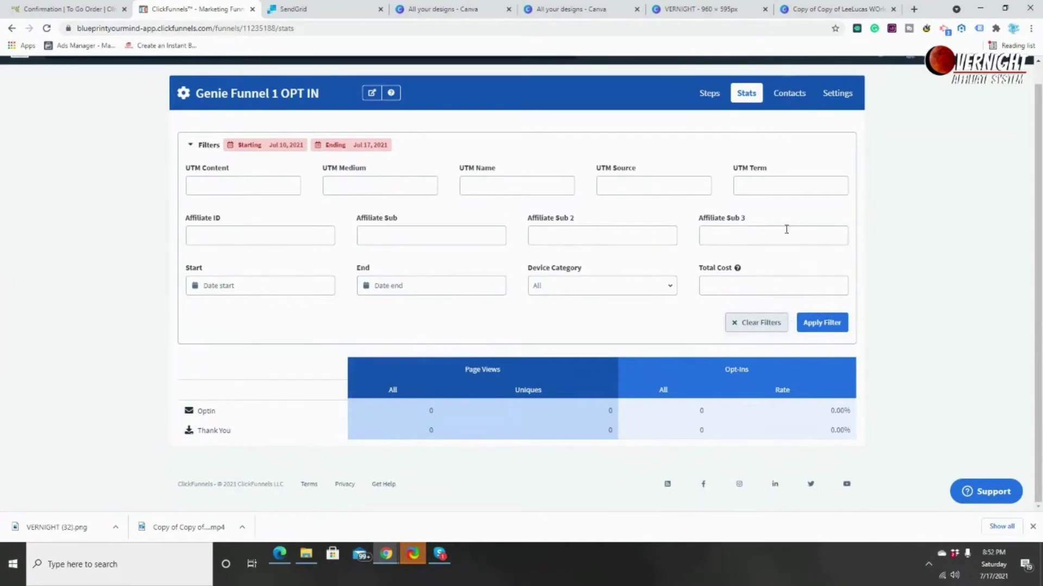
# - Open the funnel's contacts list and view it with the browser in full screen
pyautogui.click(786, 102)
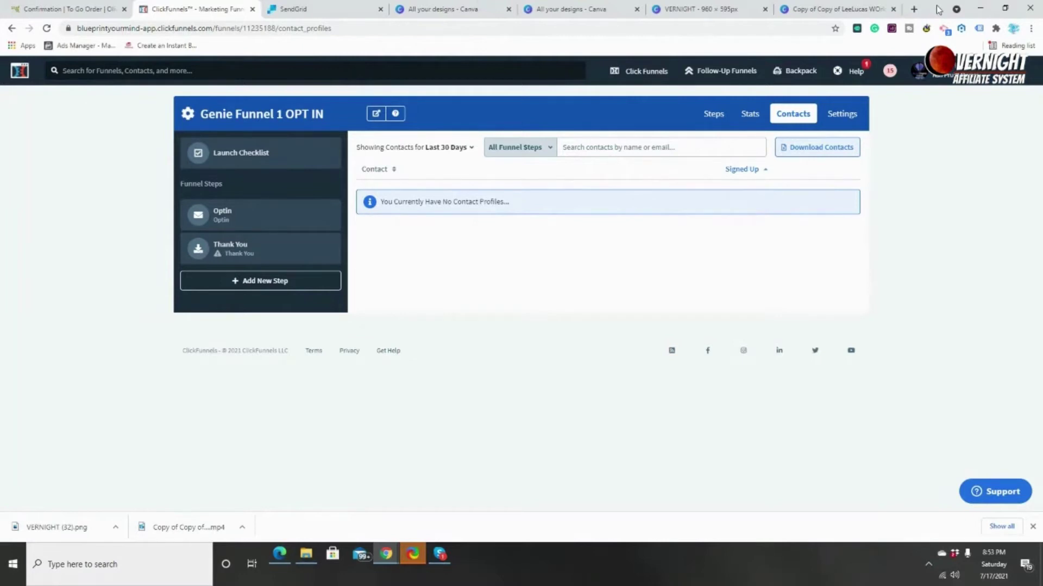
pyautogui.press('F11')
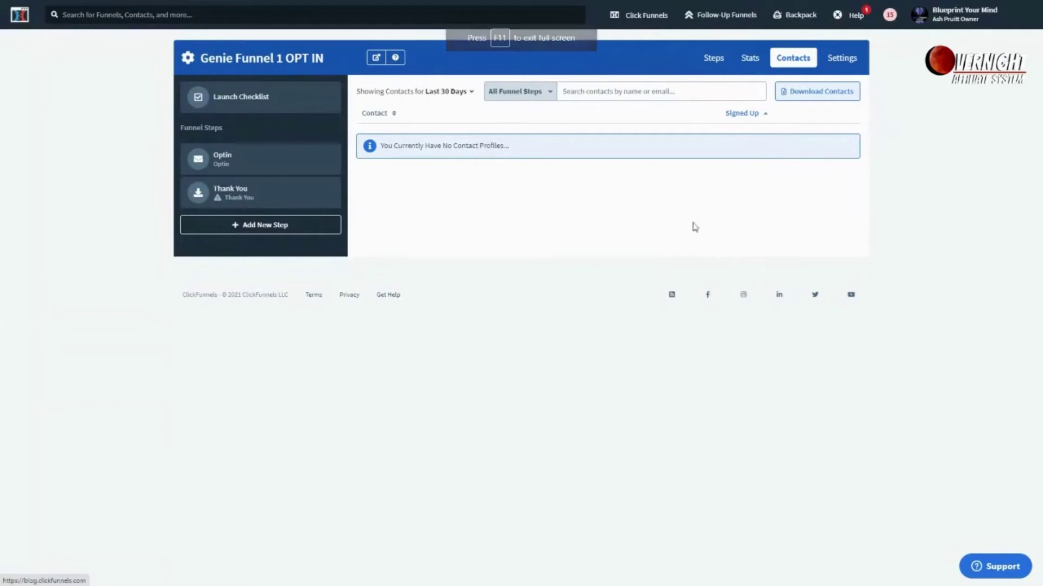
# - In the funnel's settings, try to replace the path of its starting page with "welcome"
pyautogui.click(841, 60)
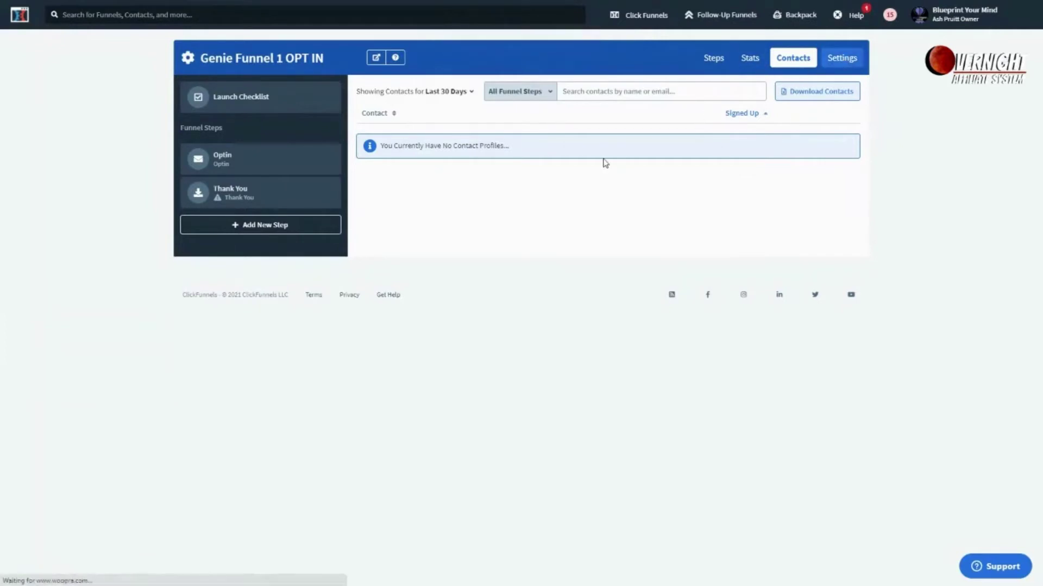
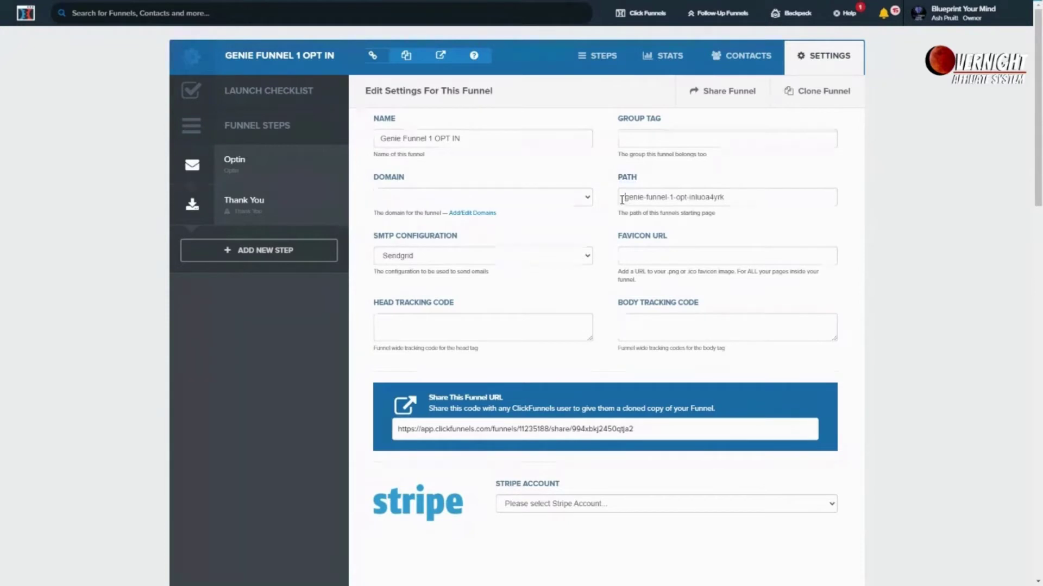
pyautogui.moveTo(622, 200)
pyautogui.mouseDown()
pyautogui.moveTo(749, 199)
pyautogui.moveTo(623, 210)
pyautogui.mouseUp()
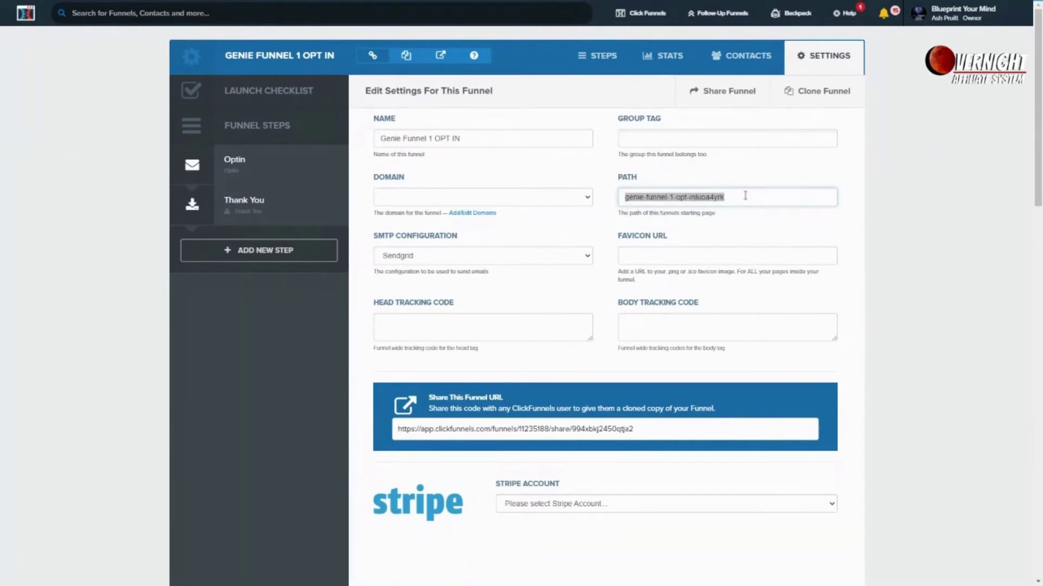
pyautogui.write('Welcome')
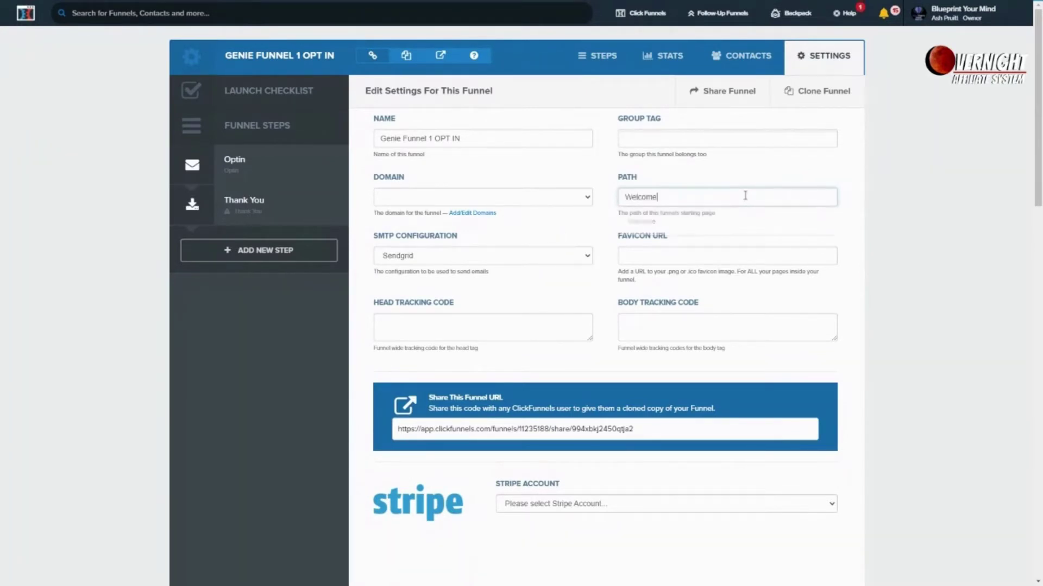
pyautogui.write('e')
pyautogui.click(397, 244)
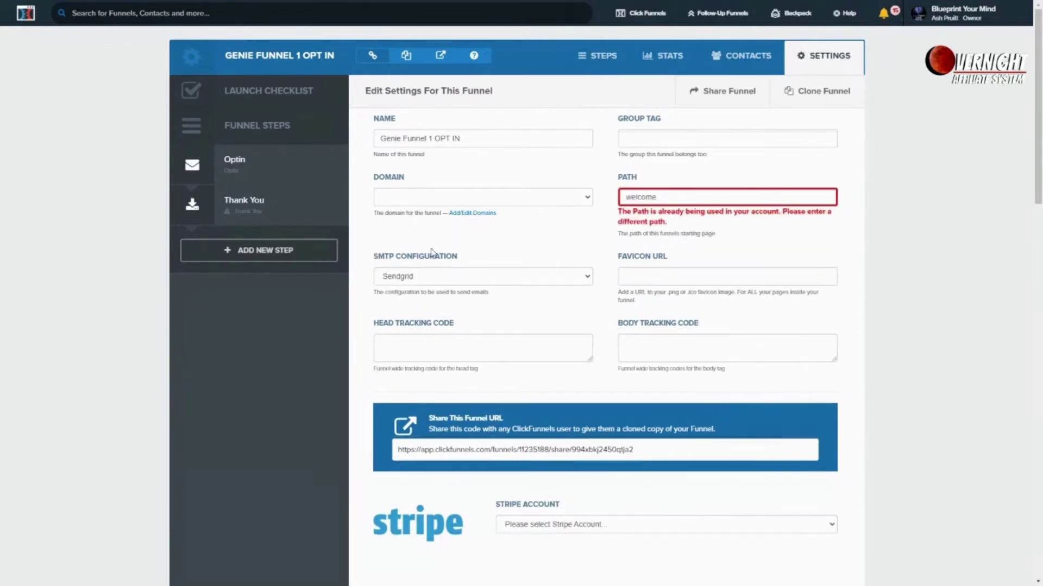
# - Extend the path of the funnel's starting page to "welcome to my site" and save the funnel settings
pyautogui.click(688, 198)
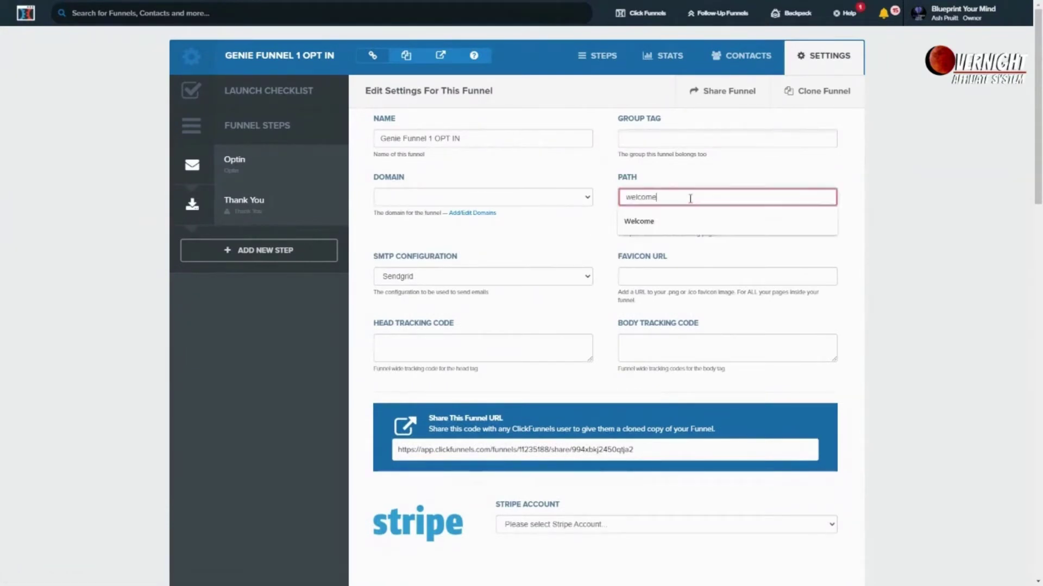
pyautogui.write('to ')
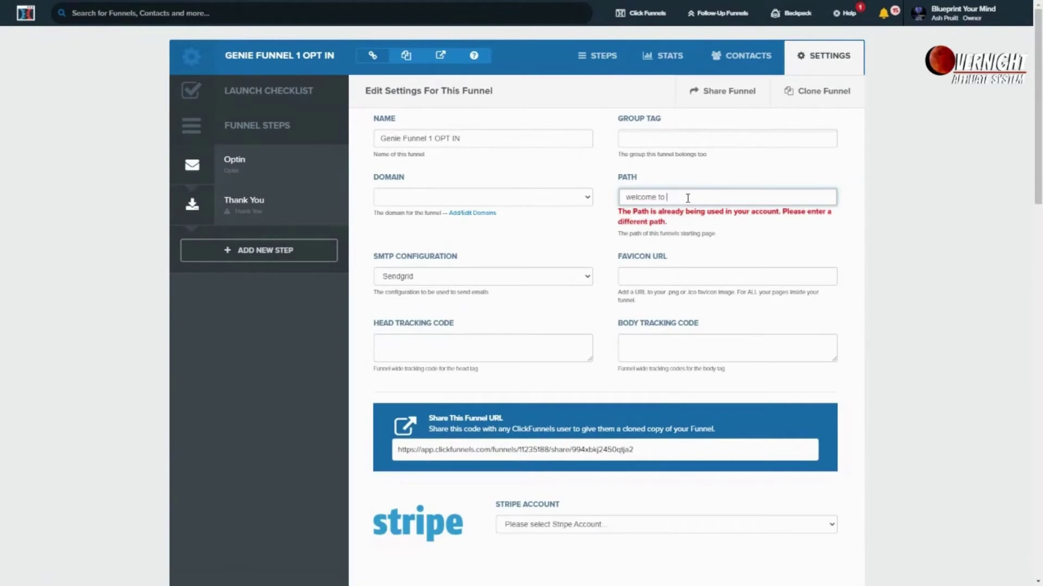
pyautogui.write('my site')
pyautogui.press('Return')
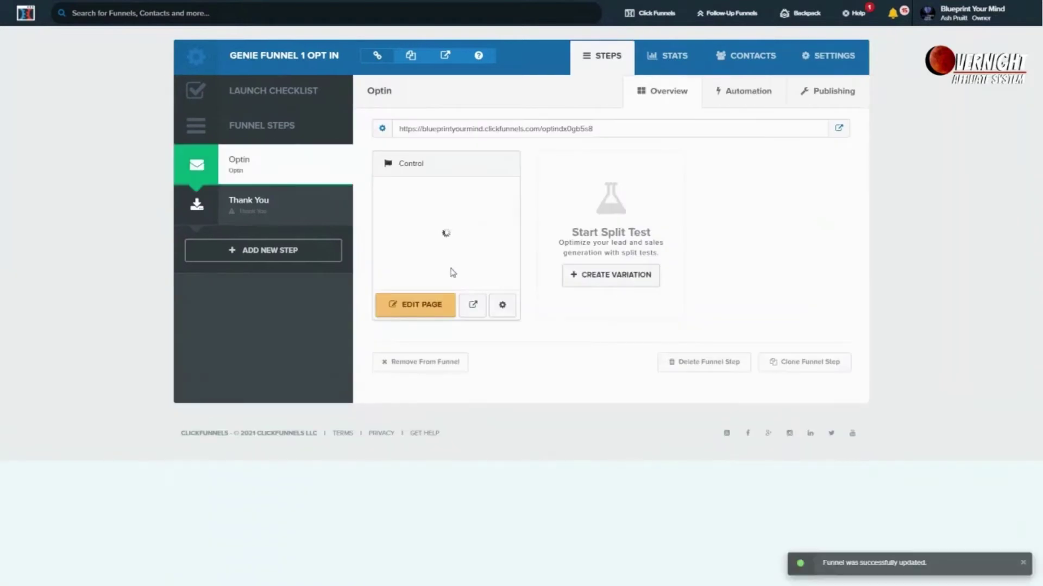
# - Reopen the funnel's settings and check its path and the available SMTP configuration choices
pyautogui.click(817, 65)
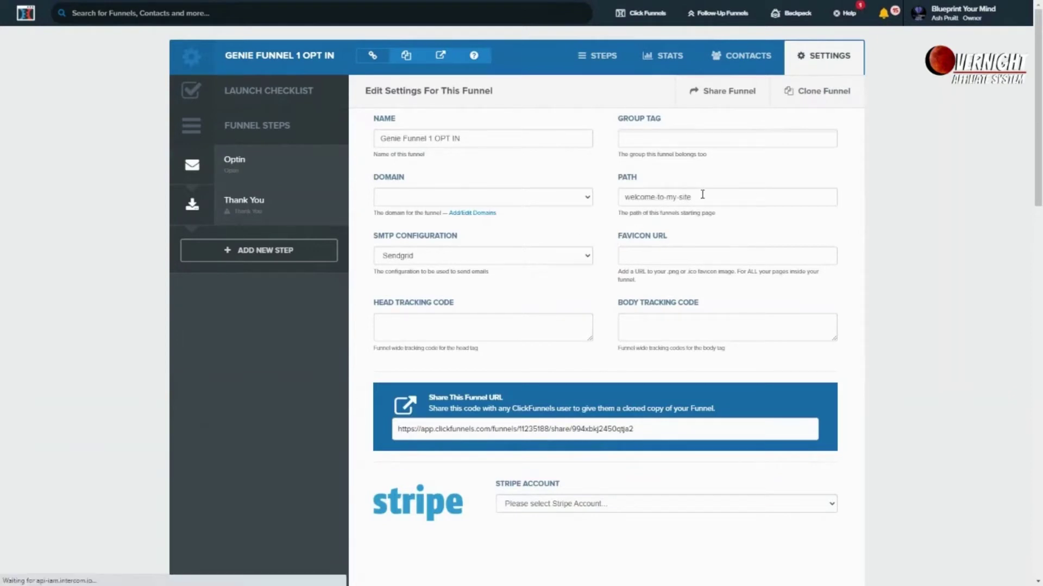
pyautogui.click(79, 16)
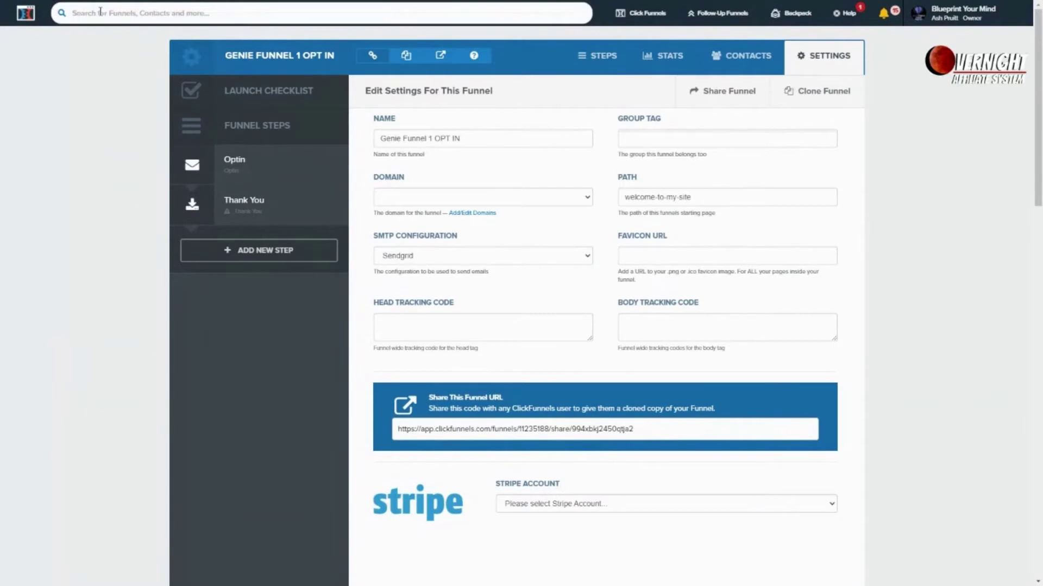
pyautogui.moveTo(624, 197); pyautogui.dragTo(741, 212)
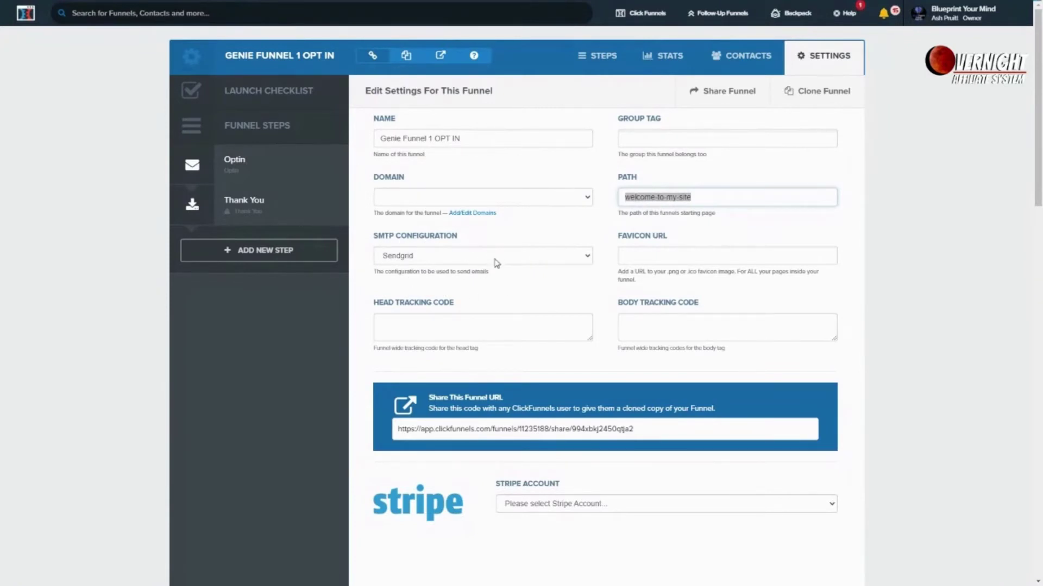
pyautogui.click(516, 264)
pyautogui.click(516, 266)
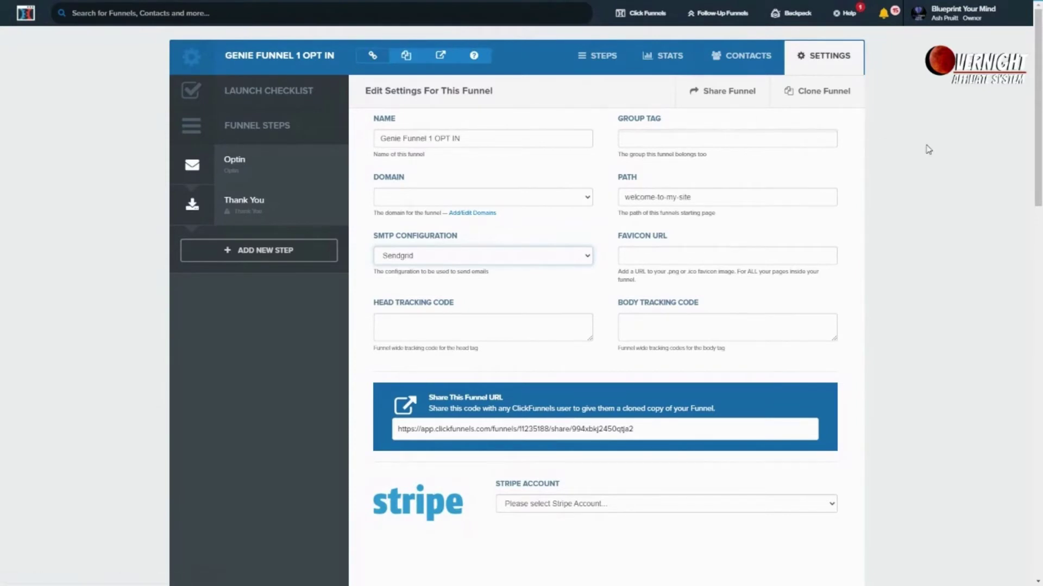
# - Leave the browser's full-screen view and examine the funnel's Favicon URL and Head Tracking Code settings
pyautogui.press('F11')
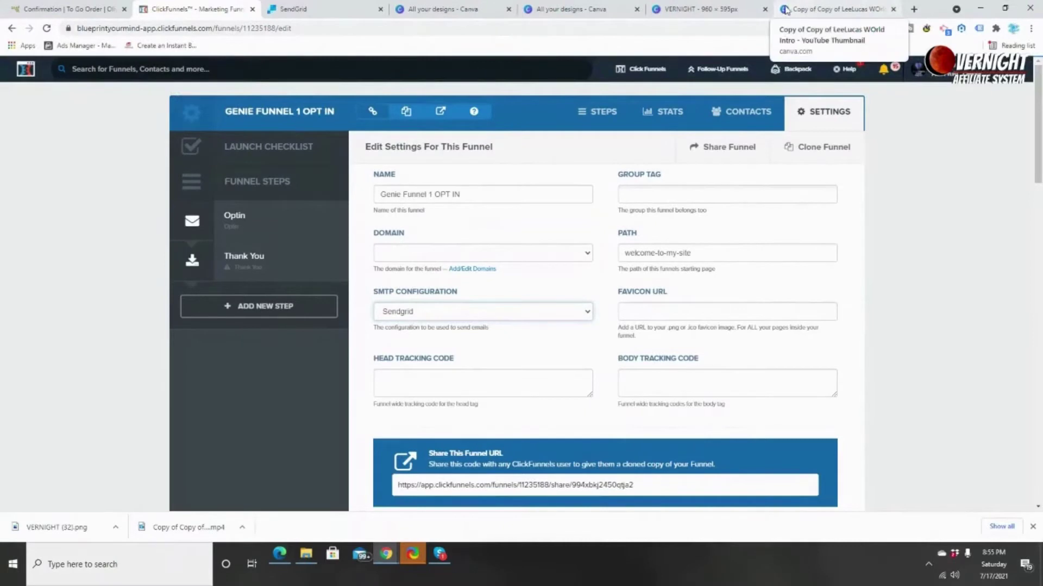
pyautogui.click(184, 73)
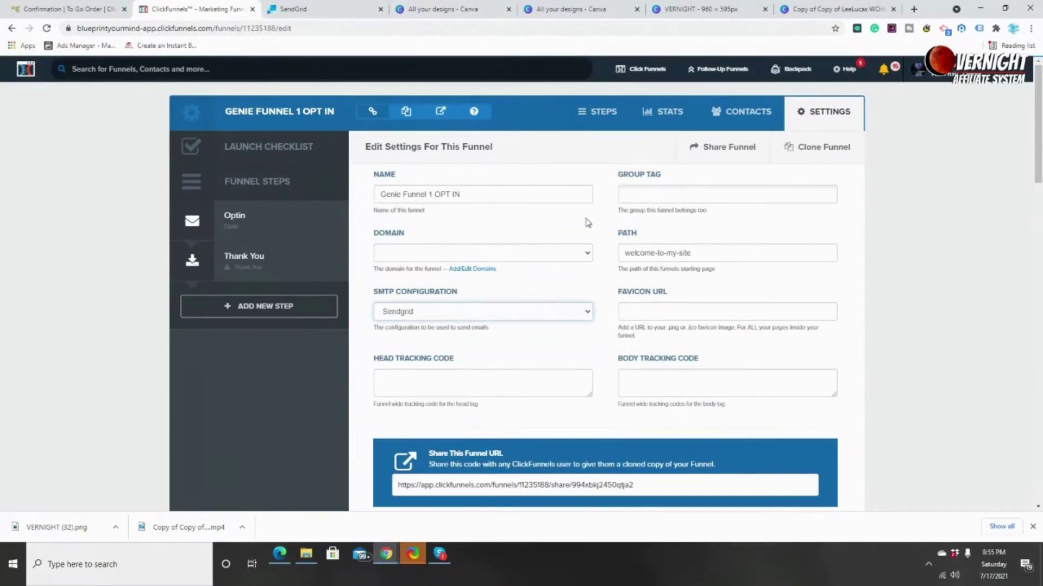
pyautogui.moveTo(618, 293); pyautogui.dragTo(687, 304)
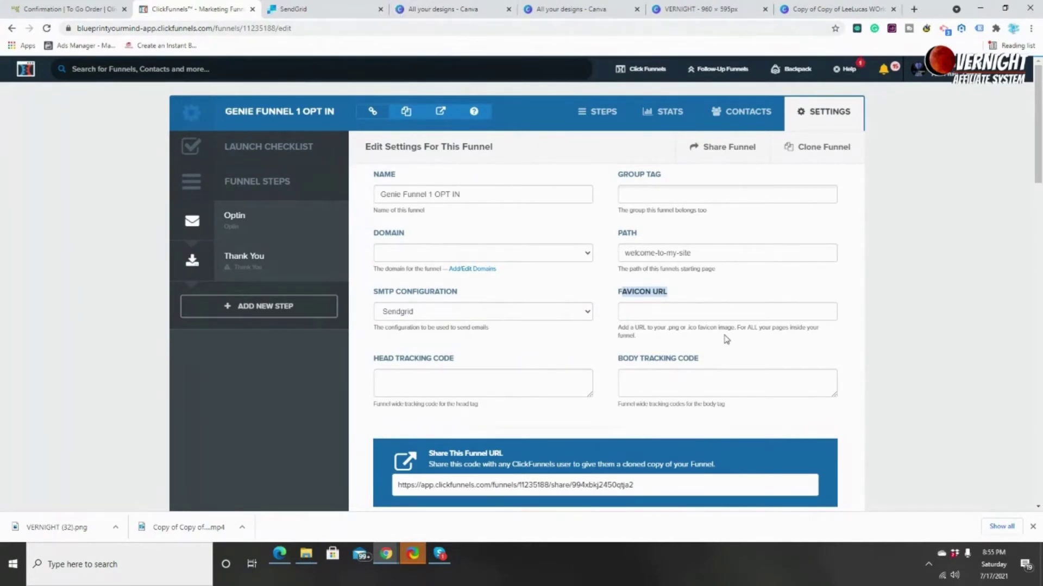
pyautogui.scroll(-1, 706, 343)
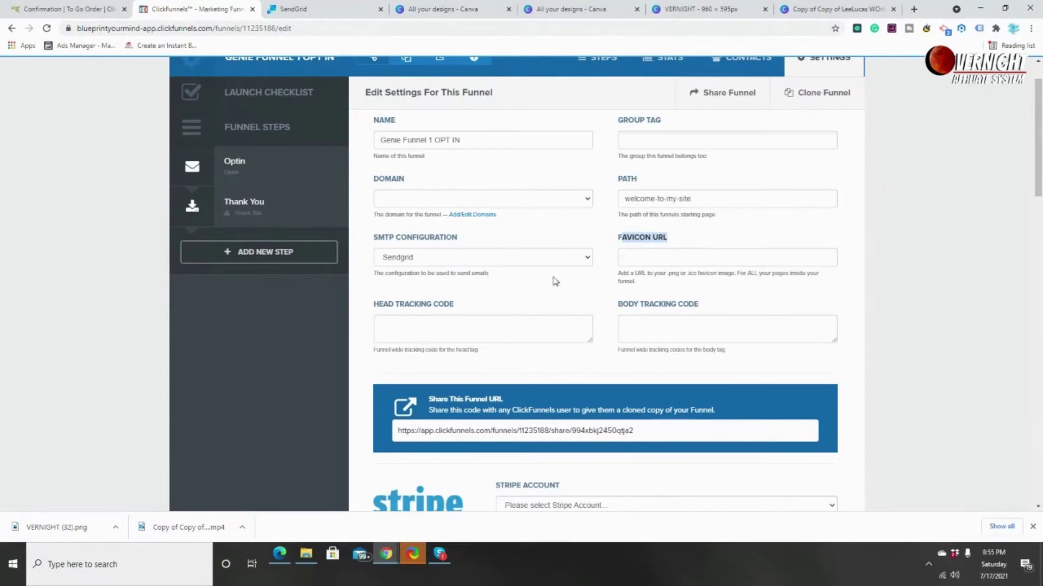
pyautogui.click(400, 329)
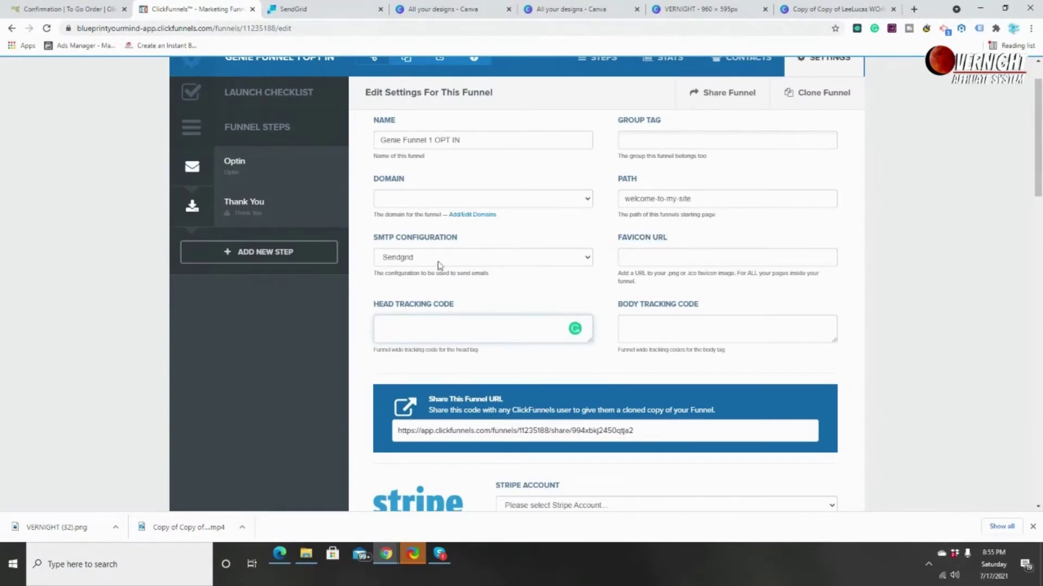
# - Select the funnel's share URL and look at the choices for its Stripe account
pyautogui.scroll(-2, 881, 329)
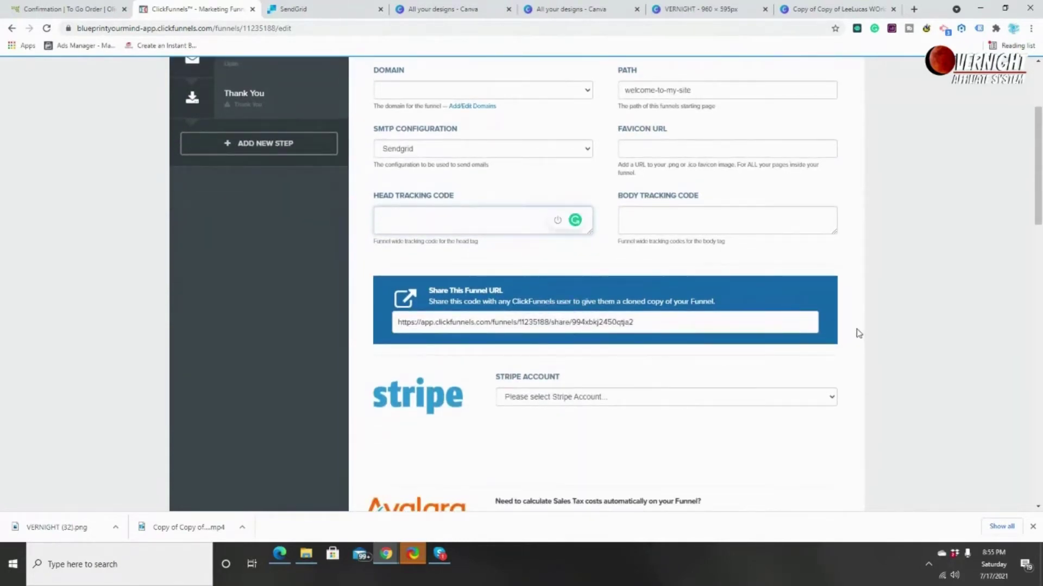
pyautogui.scroll(-2, 859, 328)
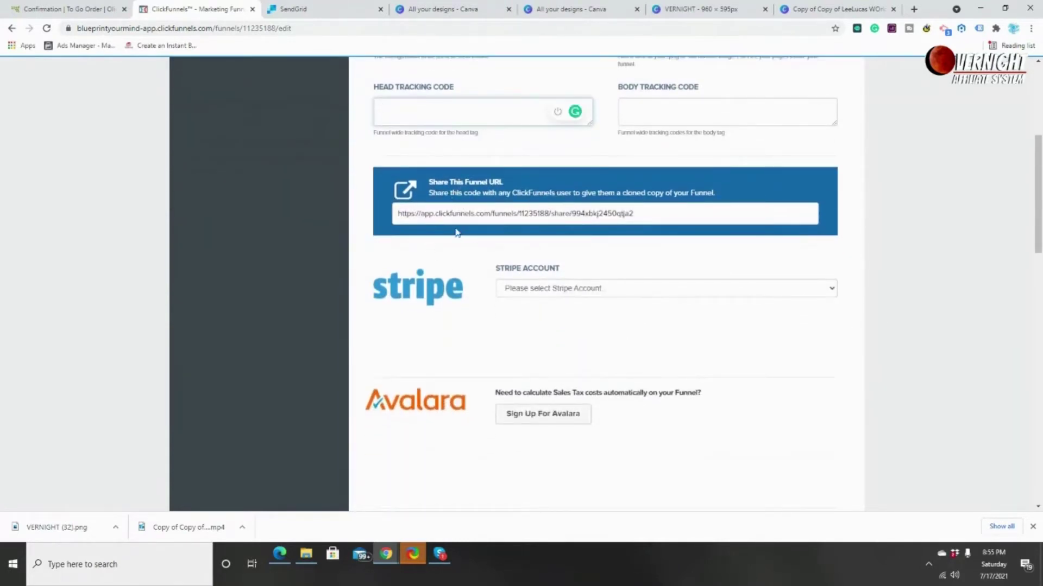
pyautogui.click(399, 215)
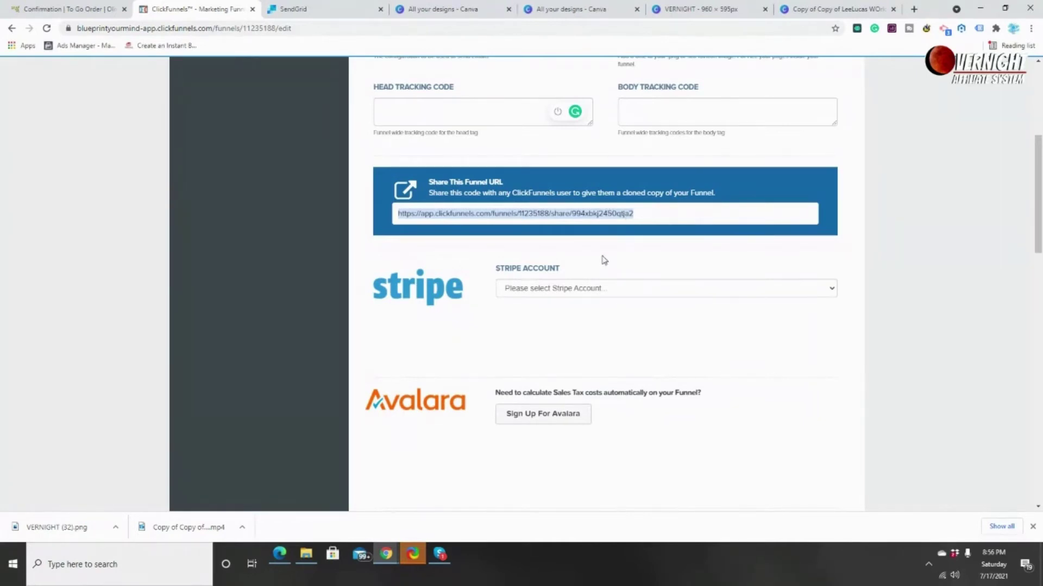
pyautogui.moveTo(373, 298); pyautogui.dragTo(399, 307)
pyautogui.click(792, 293)
pyautogui.click(794, 296)
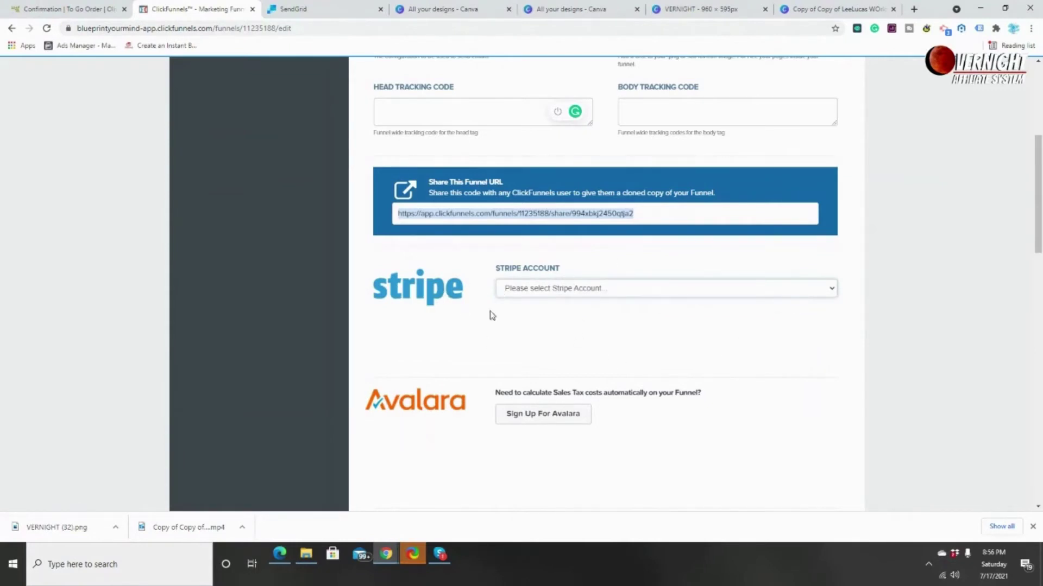
# - Look through the Avalara and Zapier integrations in the funnel settings, down to the webhooks section
pyautogui.scroll(-1, 455, 337)
pyautogui.scroll(-2, 546, 328)
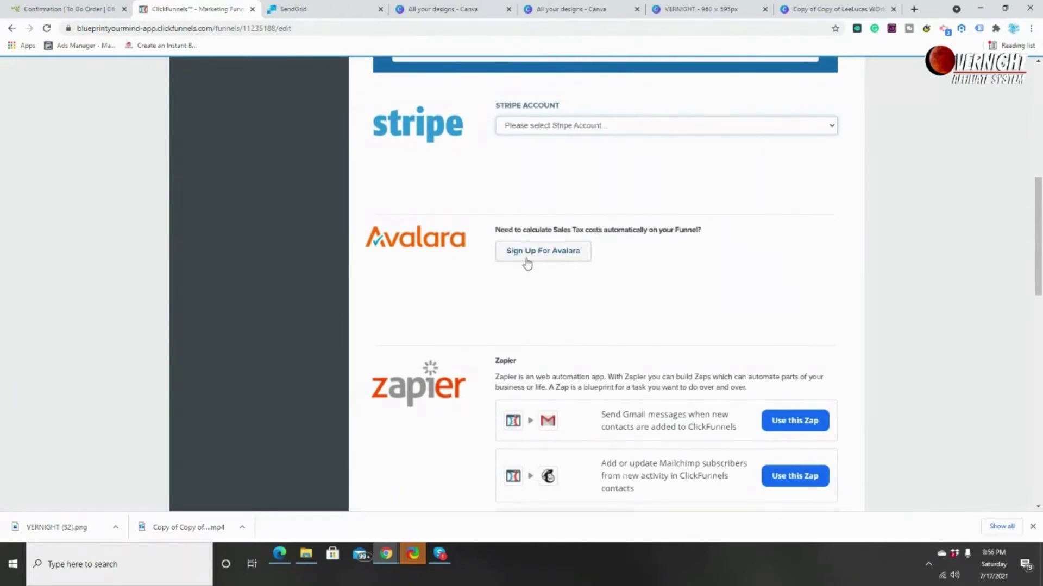
pyautogui.scroll(-2, 515, 293)
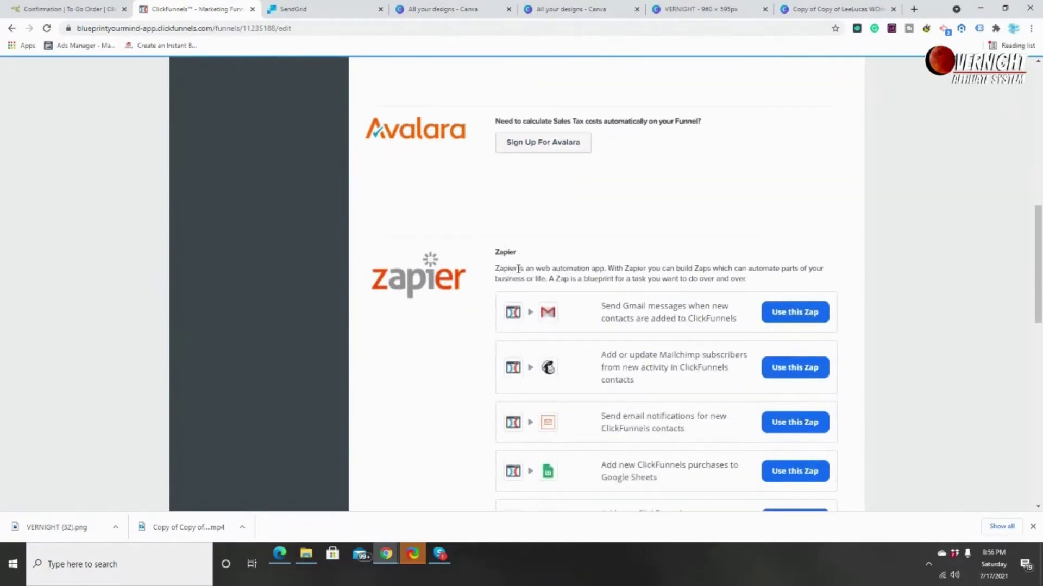
pyautogui.moveTo(519, 269); pyautogui.dragTo(749, 282)
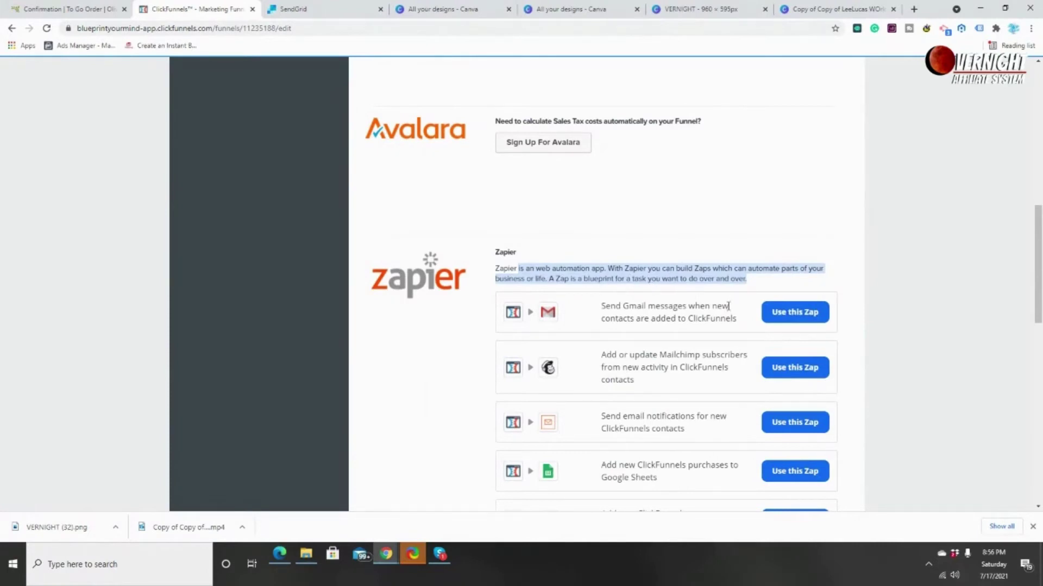
pyautogui.scroll(-2, 692, 332)
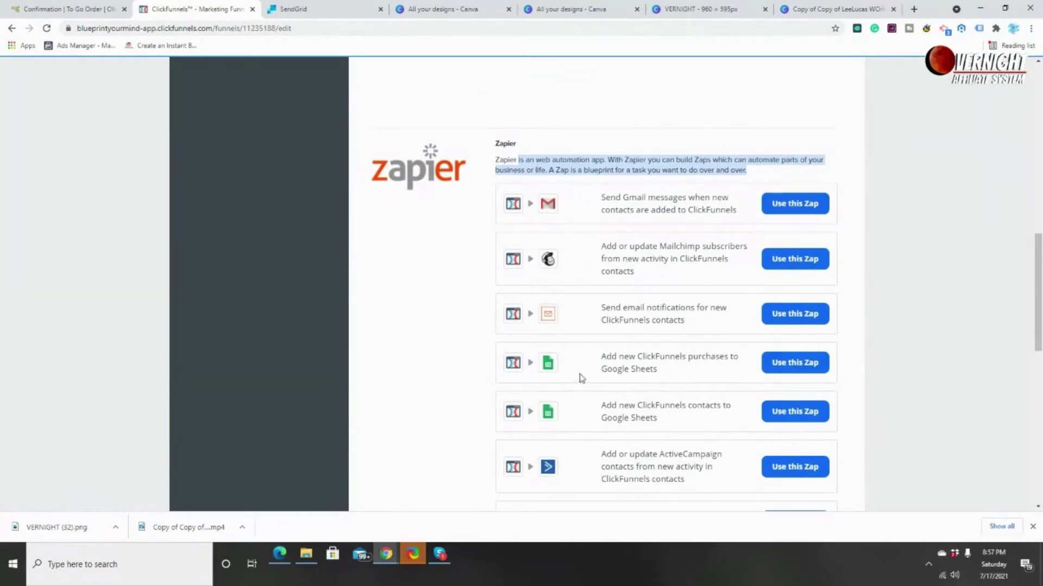
pyautogui.scroll(-1, 652, 361)
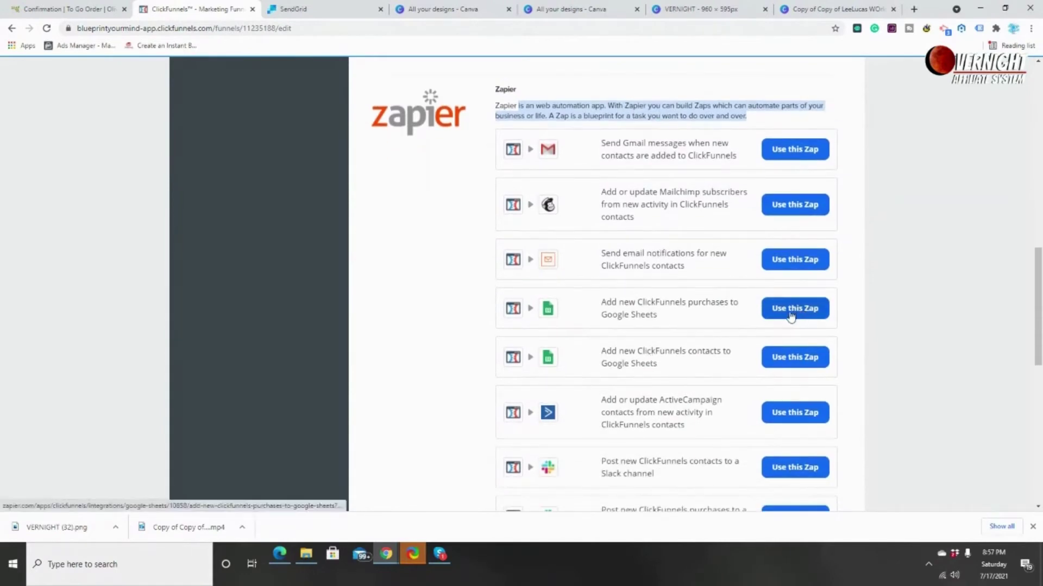
pyautogui.scroll(-2, 665, 343)
pyautogui.scroll(-2, 667, 343)
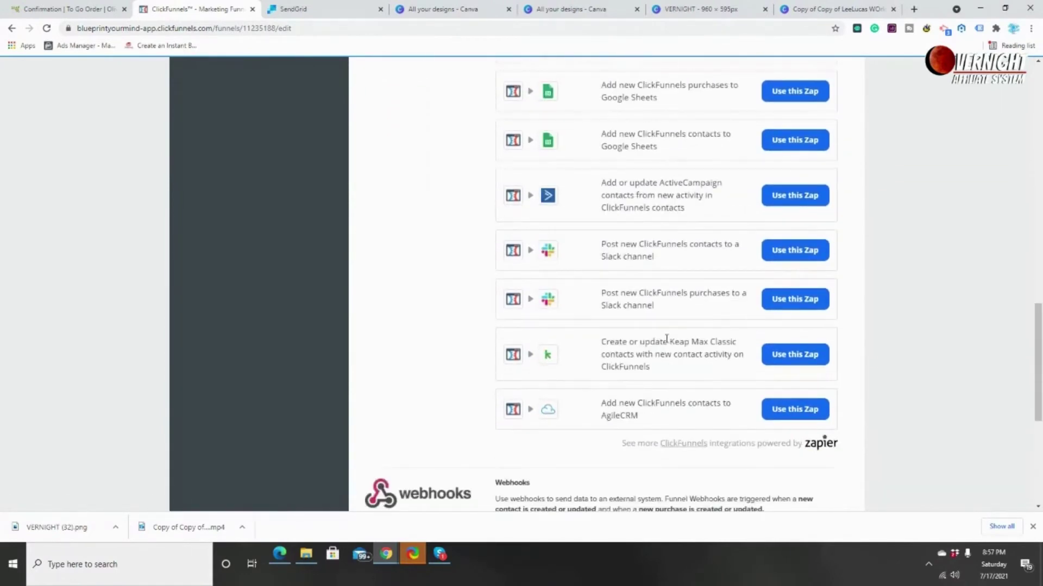
pyautogui.scroll(-4, 667, 340)
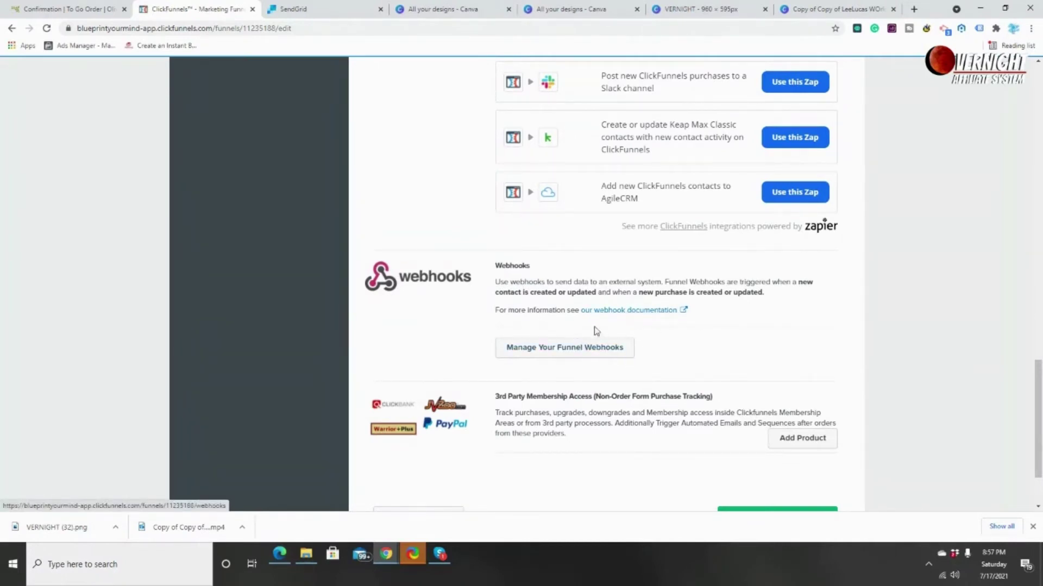
pyautogui.scroll(-2, 597, 330)
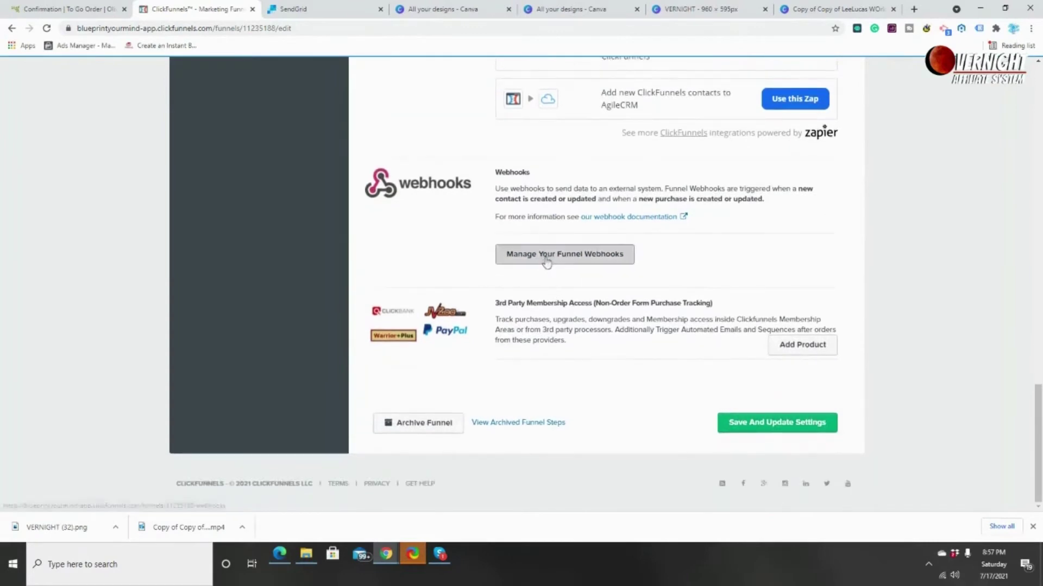
# - Open the funnel's webhook management, view the new webhook form, and return to the funnel settings
pyautogui.click(546, 263)
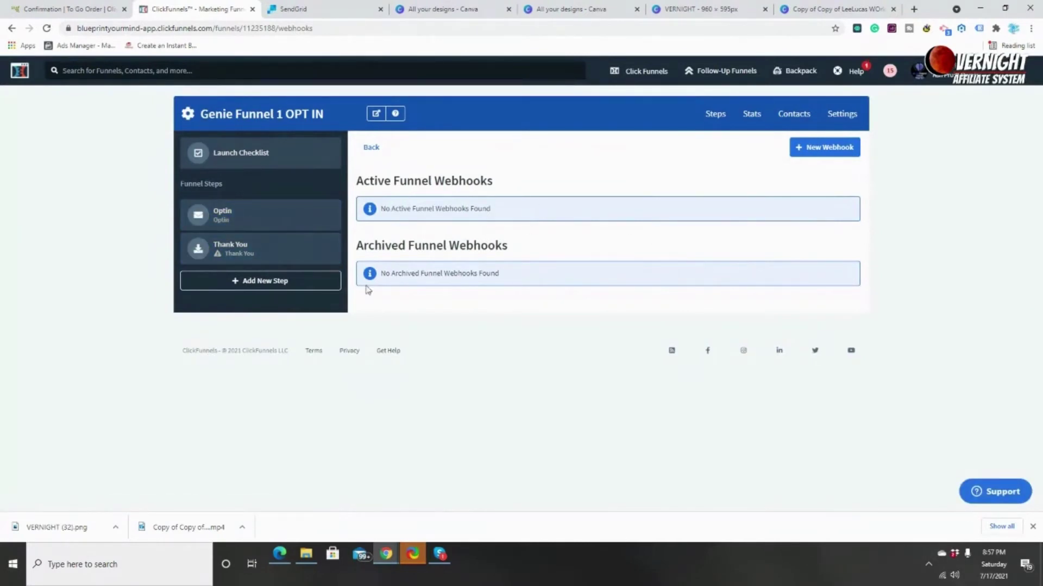
pyautogui.click(11, 27)
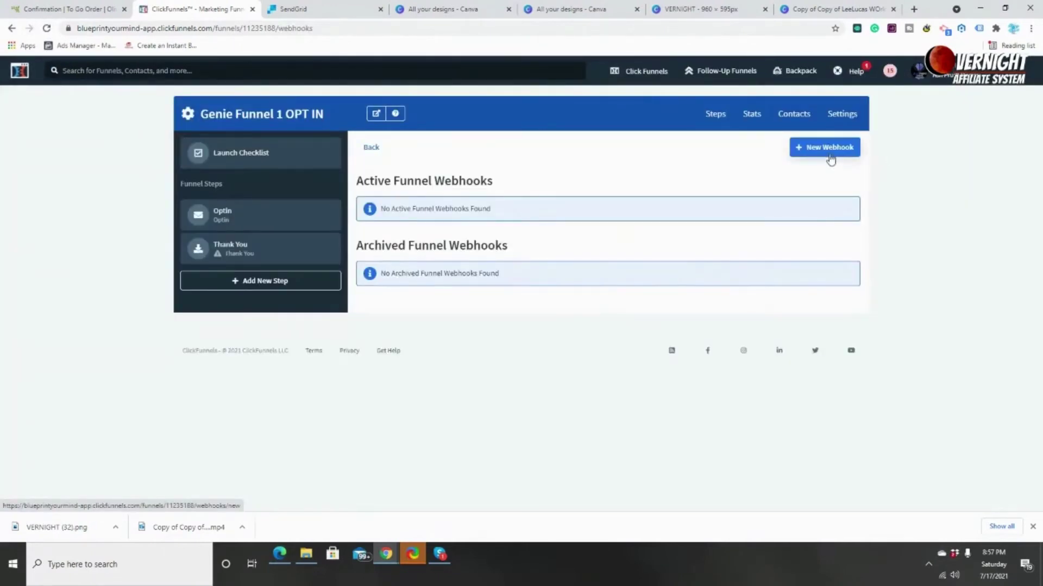
pyautogui.click(826, 151)
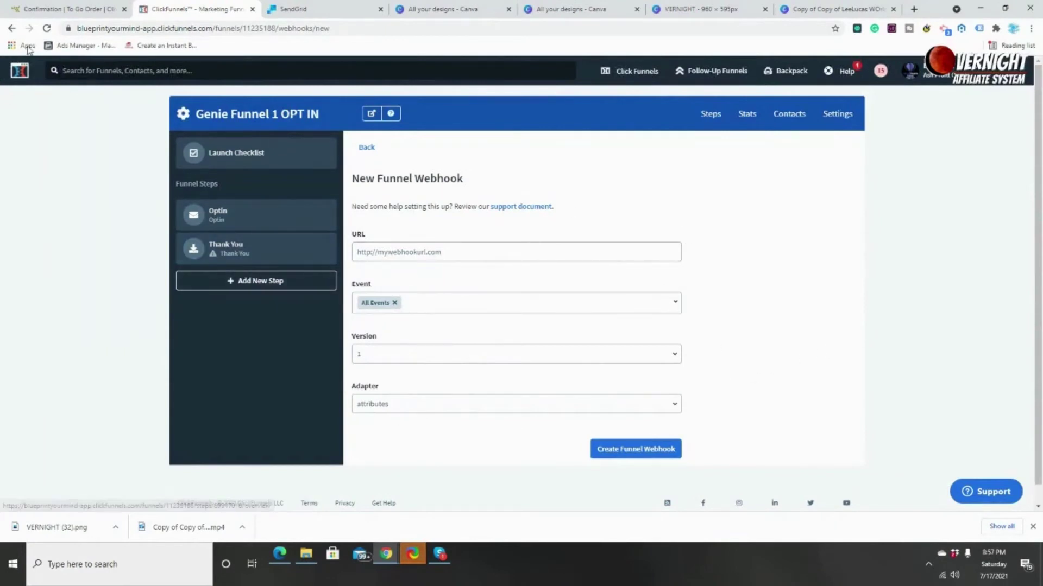
pyautogui.click(10, 29)
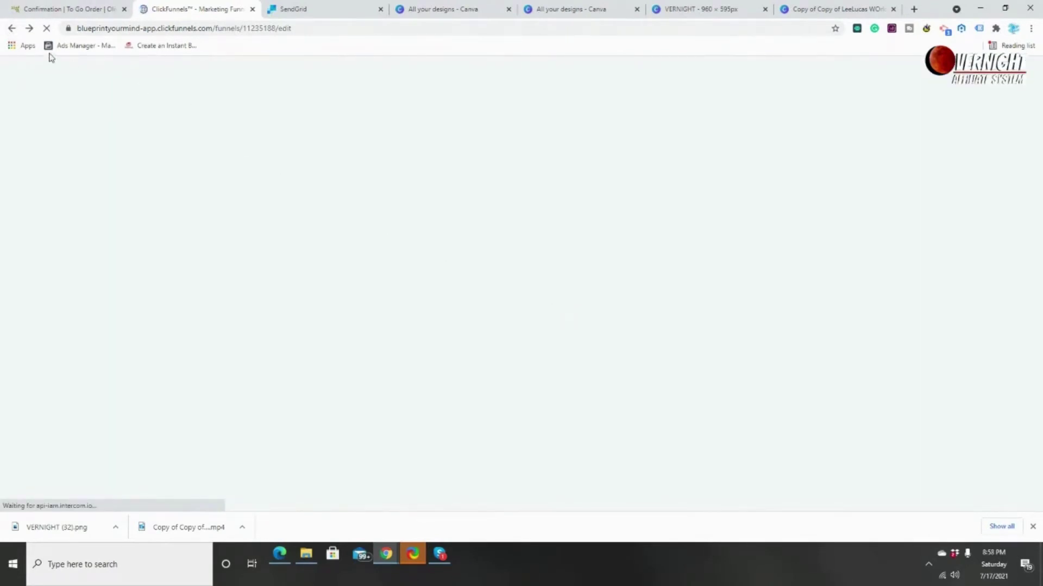
# - Review the 3rd Party Membership Access description at the end of the settings and save the funnel settings
pyautogui.scroll(-15, 606, 331)
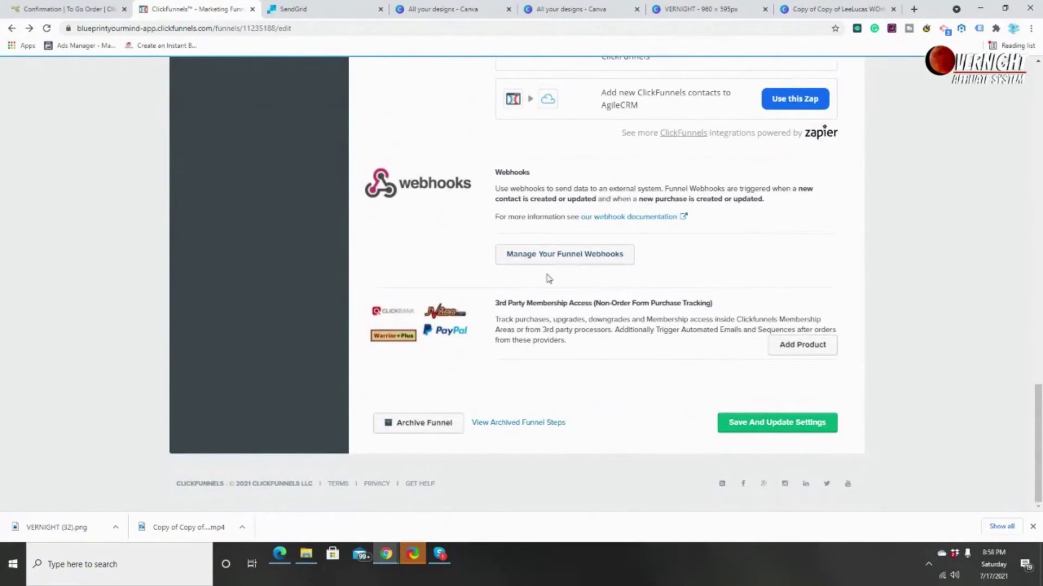
pyautogui.moveTo(504, 302); pyautogui.dragTo(735, 306)
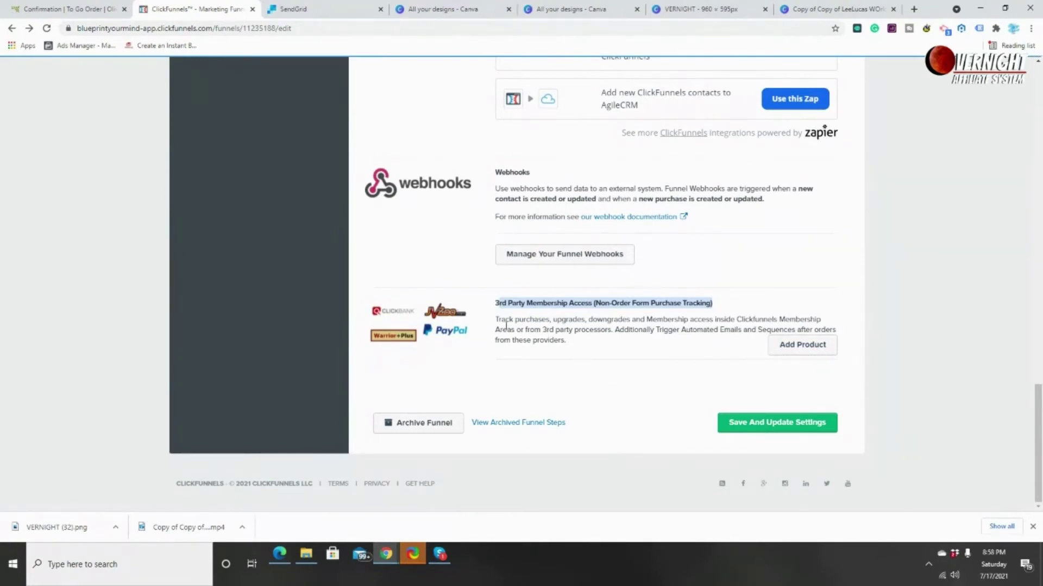
pyautogui.moveTo(497, 323); pyautogui.dragTo(653, 356)
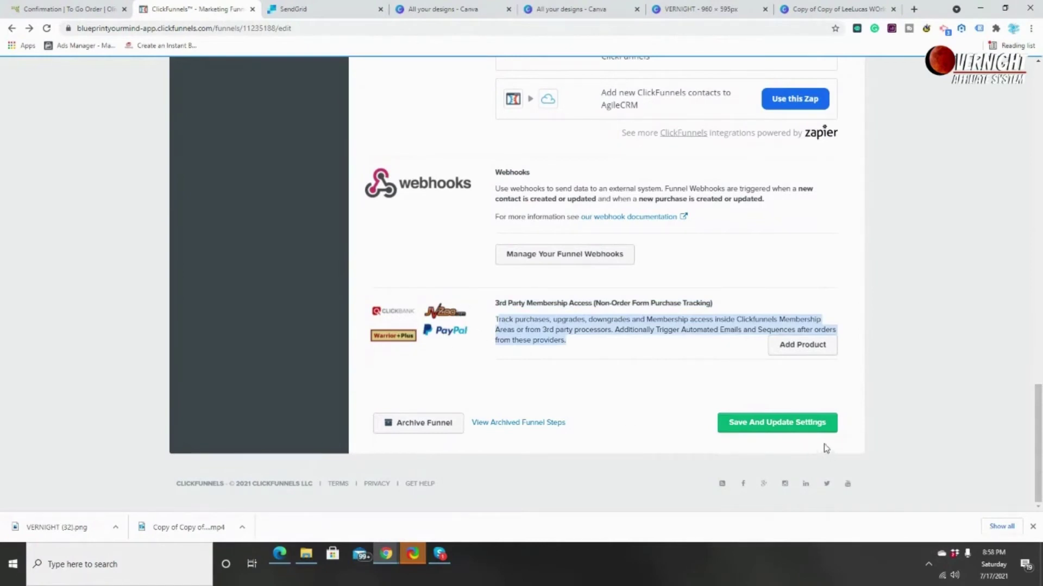
pyautogui.scroll(1, 692, 426)
pyautogui.scroll(-1, 692, 427)
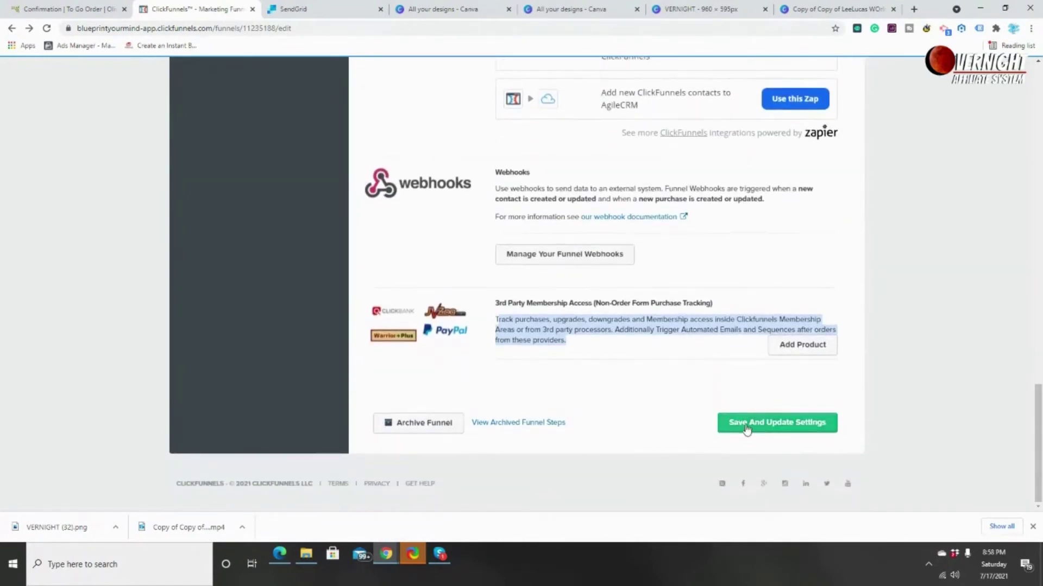
pyautogui.click(746, 427)
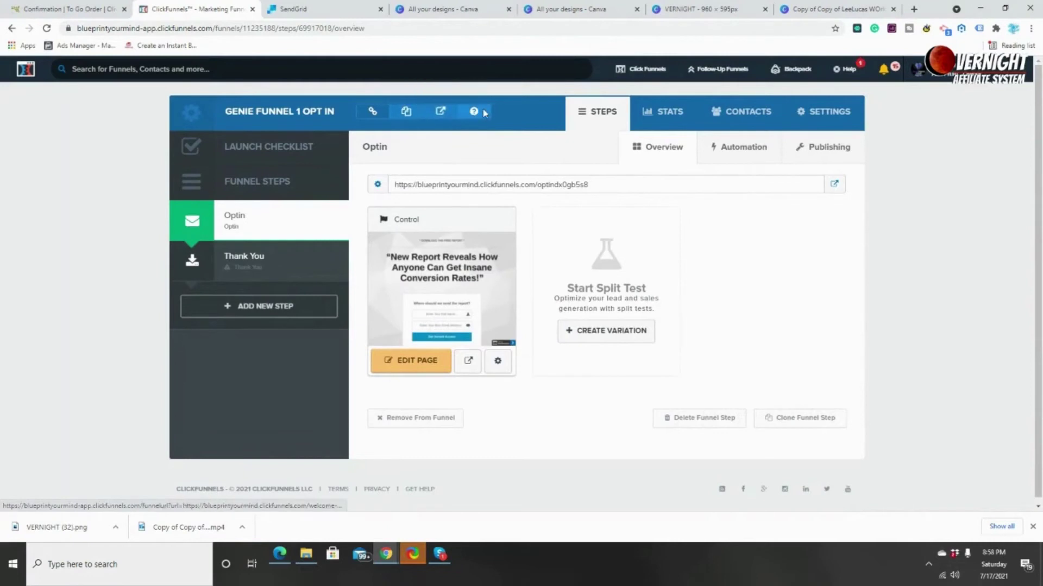
# - Open the funnel's live opt-in page in a new browser tab
pyautogui.click(403, 119)
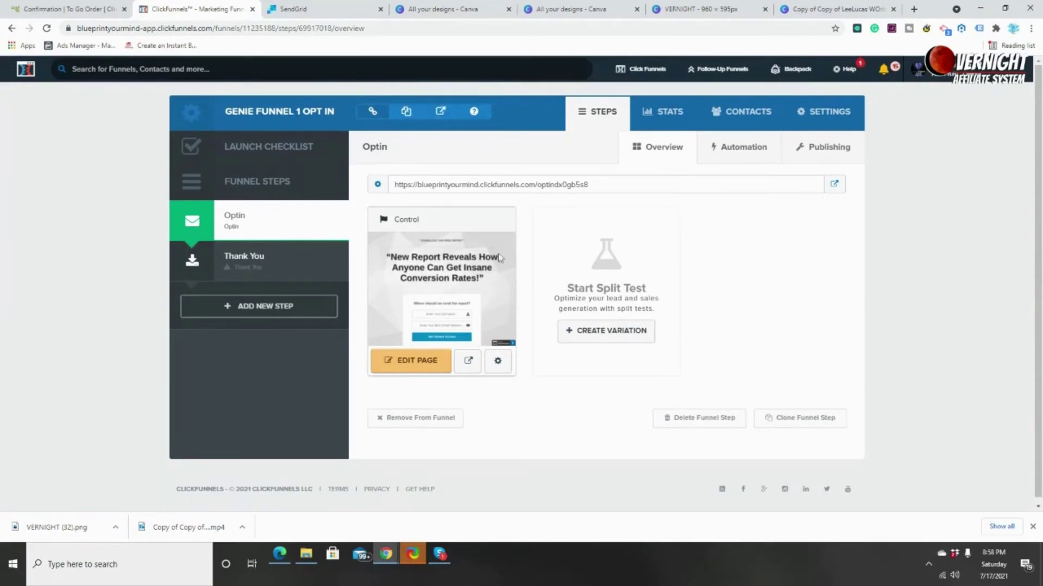
pyautogui.click(442, 114)
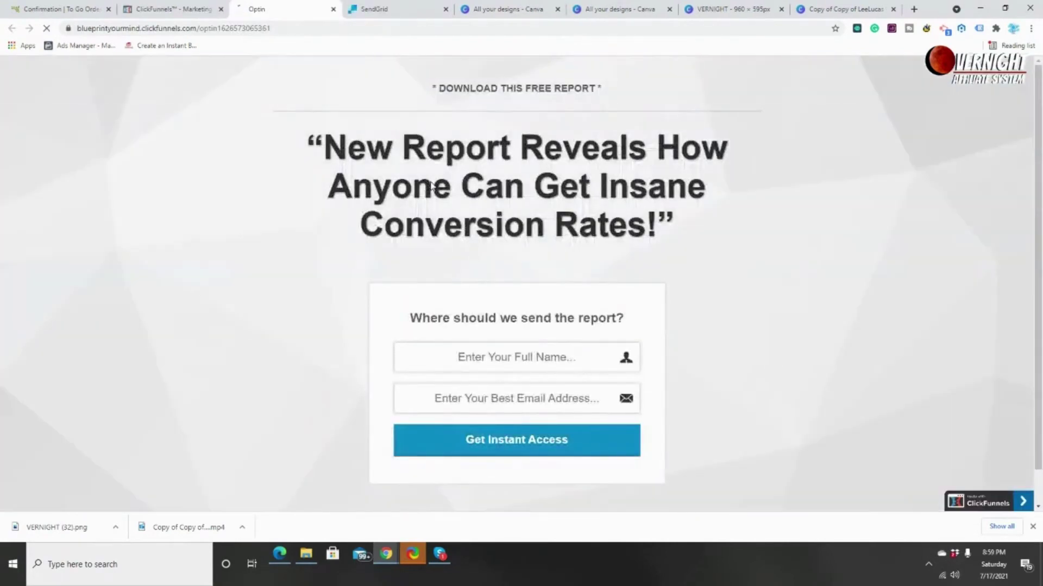
# - Close the live opt-in page, clone the Optin funnel step, and add the copy to the funnel
pyautogui.click(332, 9)
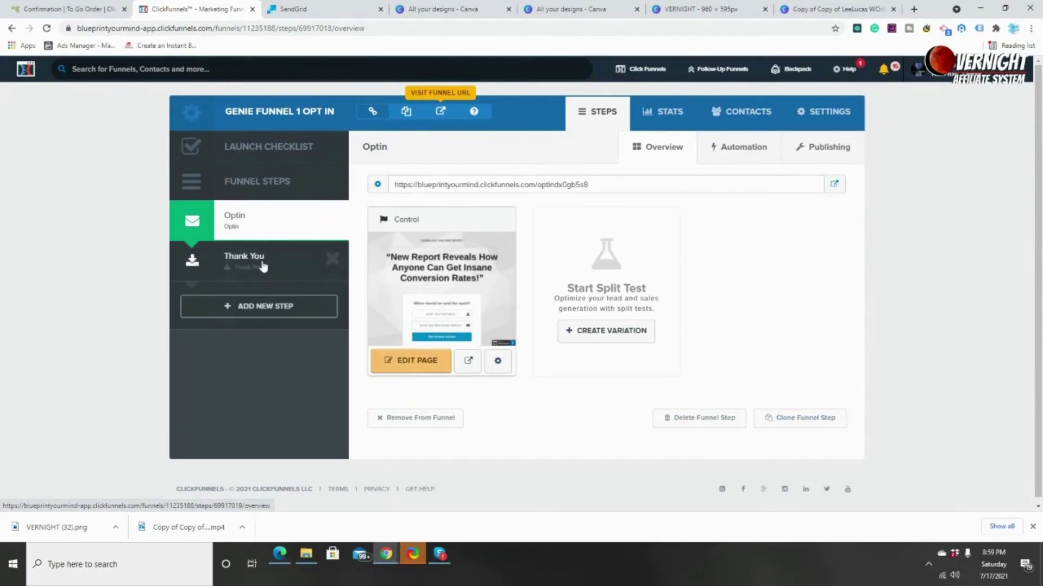
pyautogui.click(766, 420)
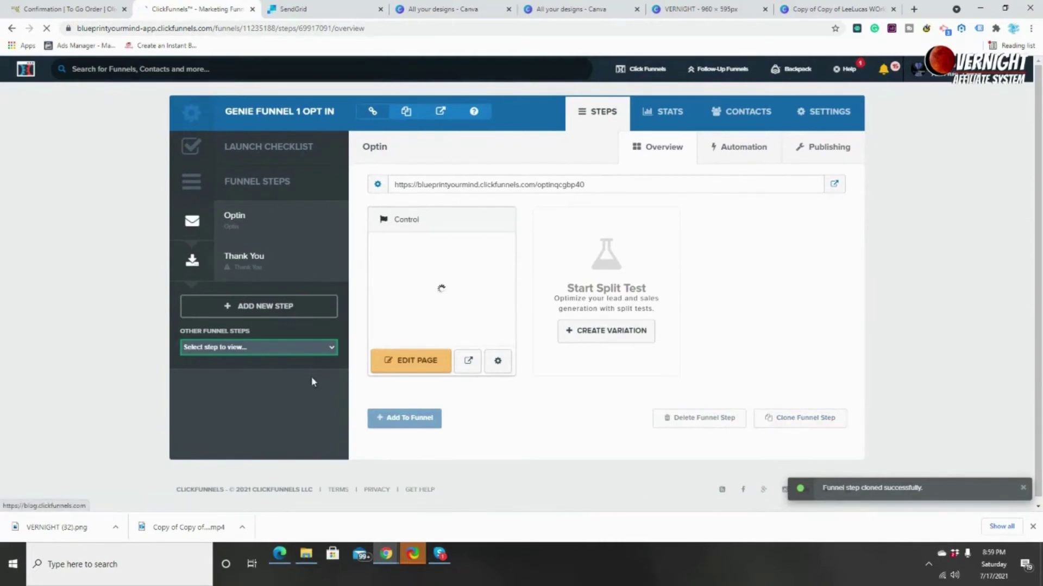
pyautogui.click(328, 349)
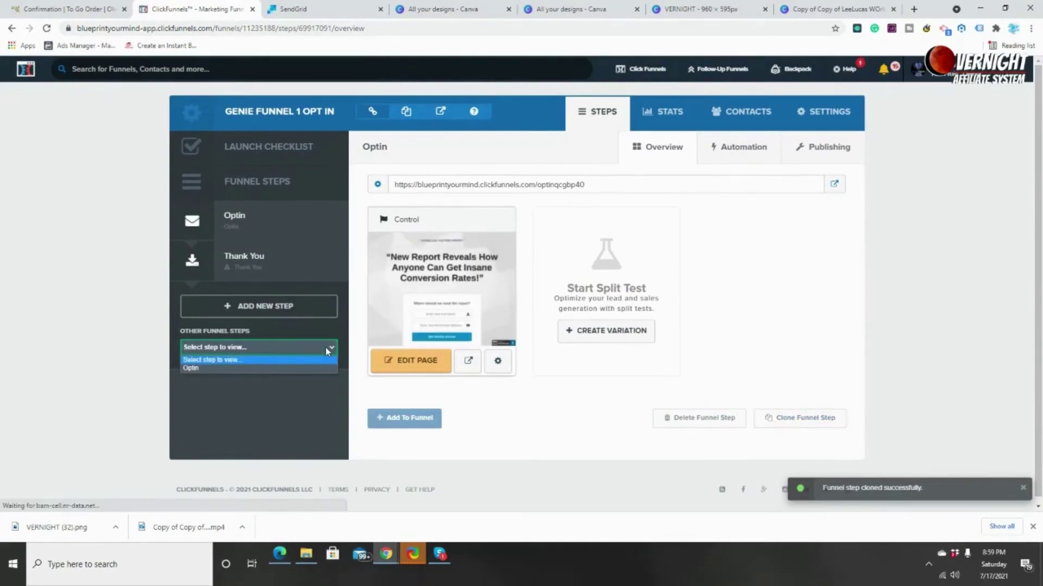
pyautogui.click(199, 368)
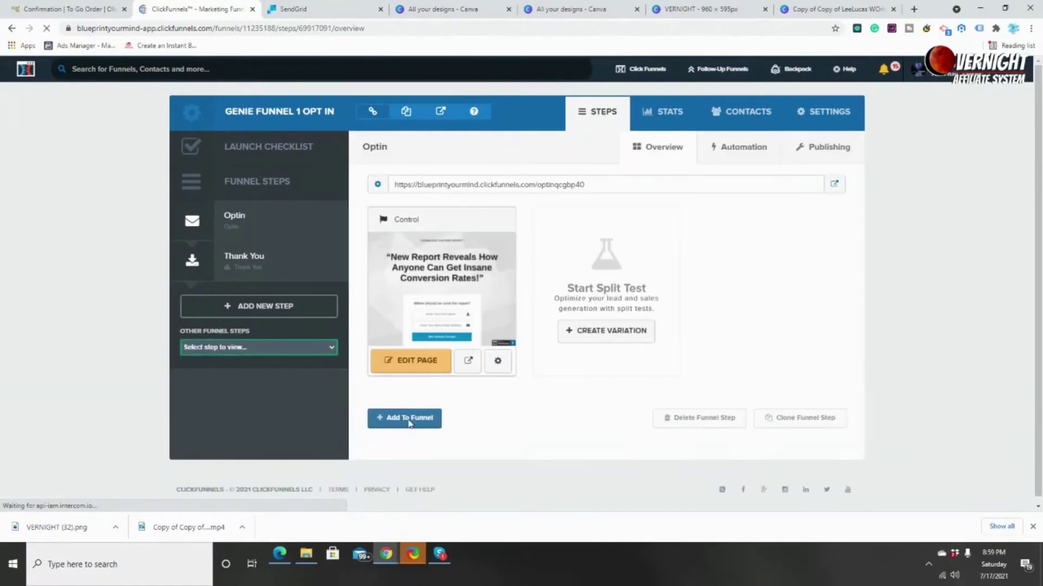
pyautogui.click(404, 425)
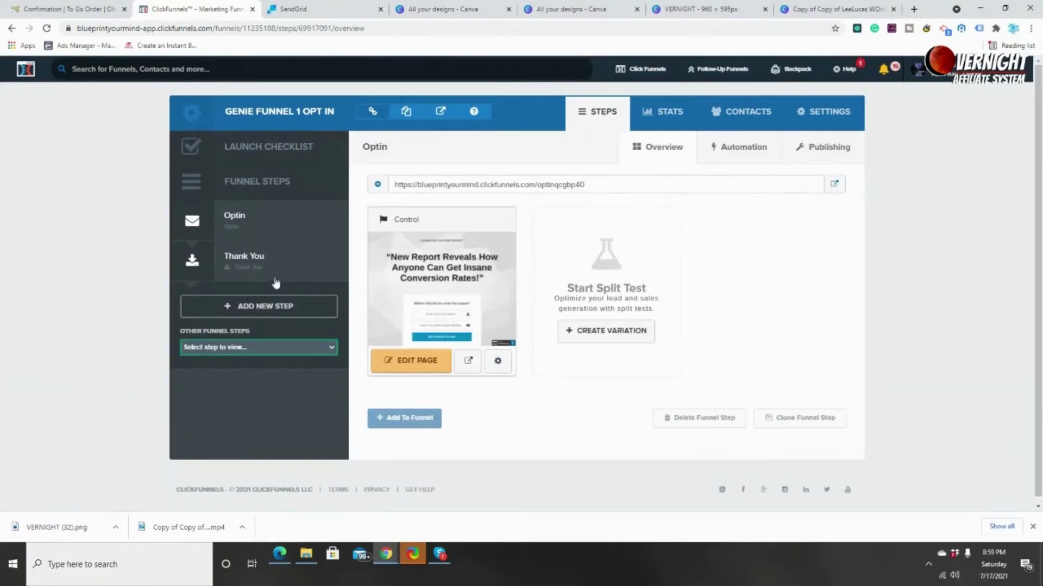
pyautogui.click(417, 423)
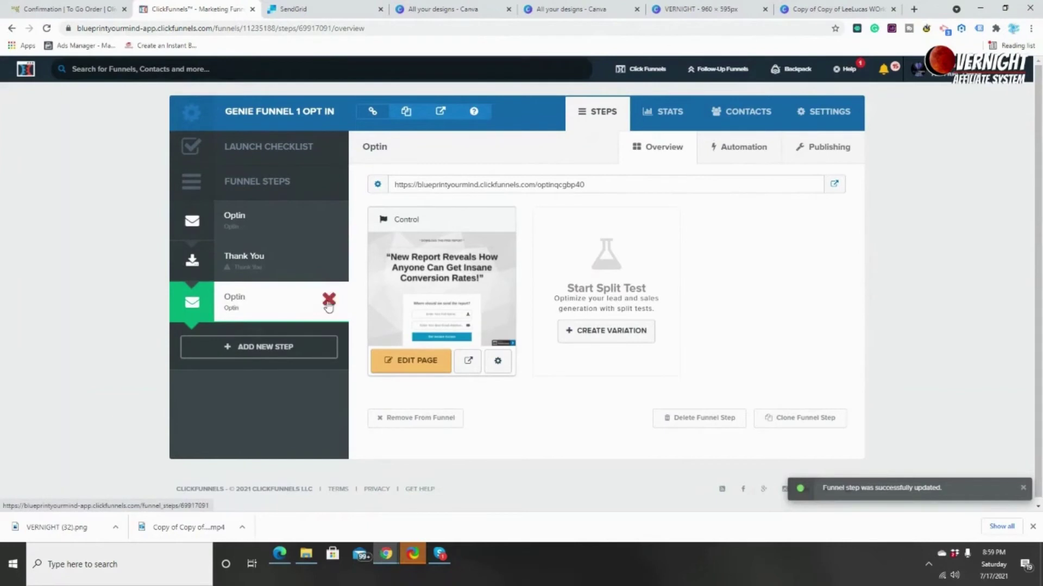
# - Delete the cloned Optin step listed after the Thank You step
pyautogui.click(328, 299)
pyautogui.click(564, 101)
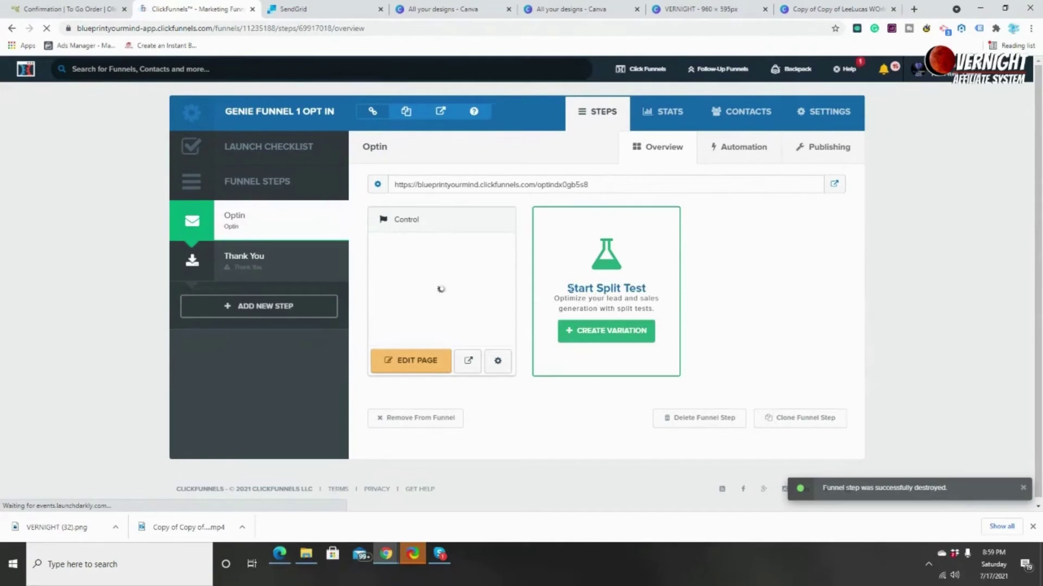
# - Review the split test option, open the original Optin page in the page editor, and look over its layout
pyautogui.moveTo(569, 287); pyautogui.dragTo(651, 289)
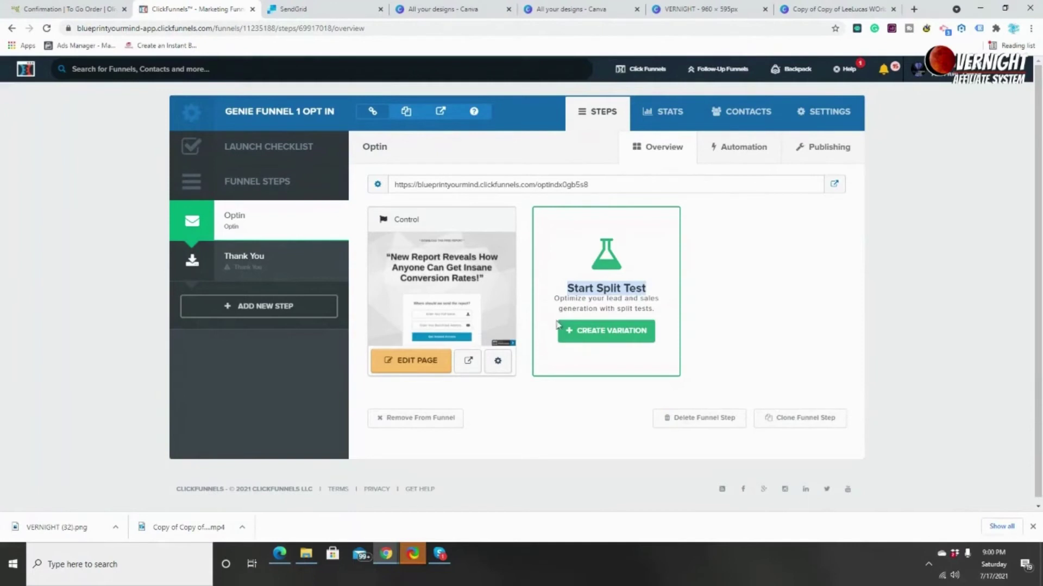
pyautogui.click(623, 339)
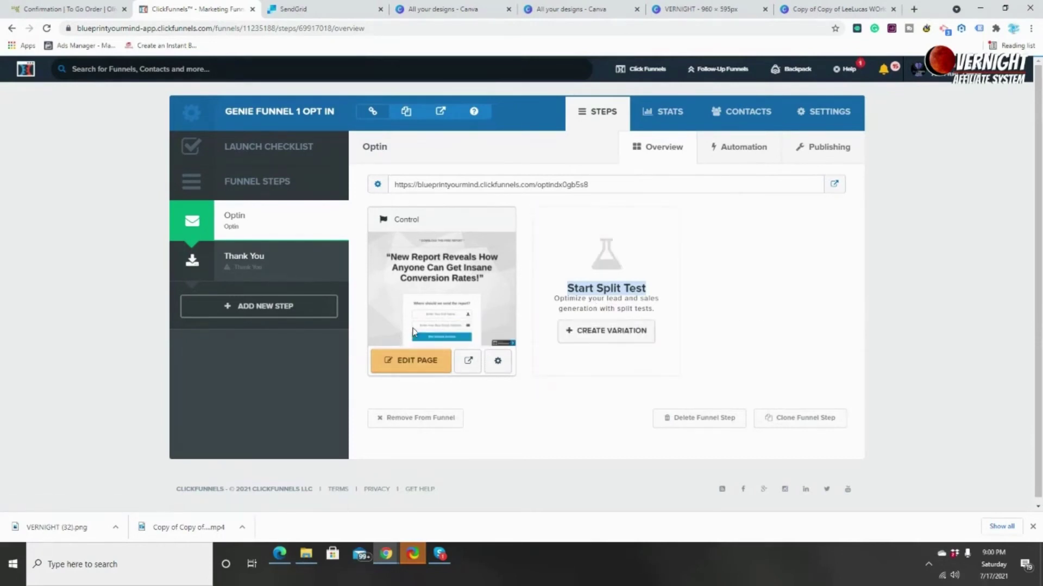
pyautogui.click(417, 374)
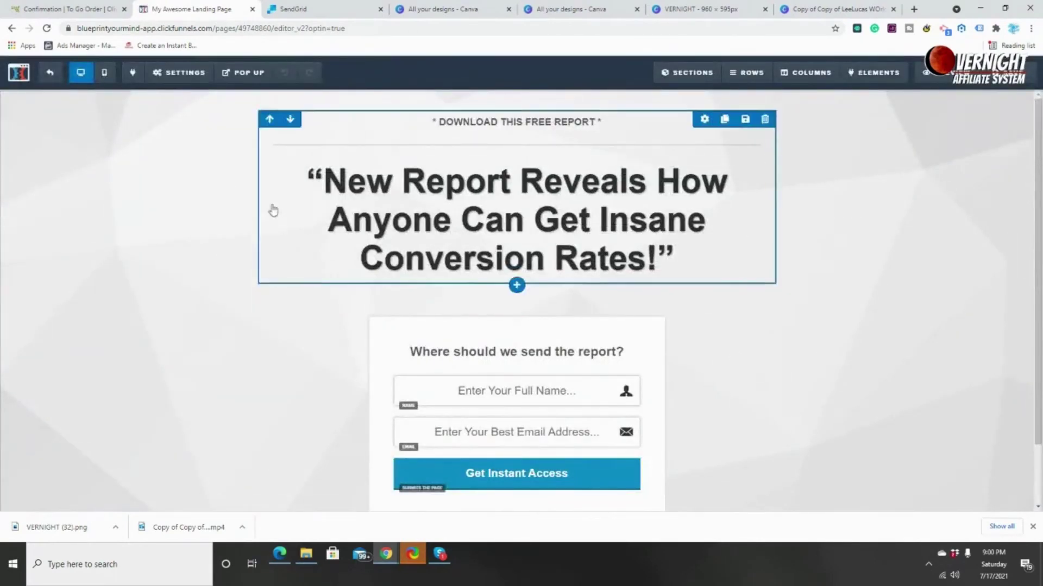
pyautogui.scroll(-1, 586, 252)
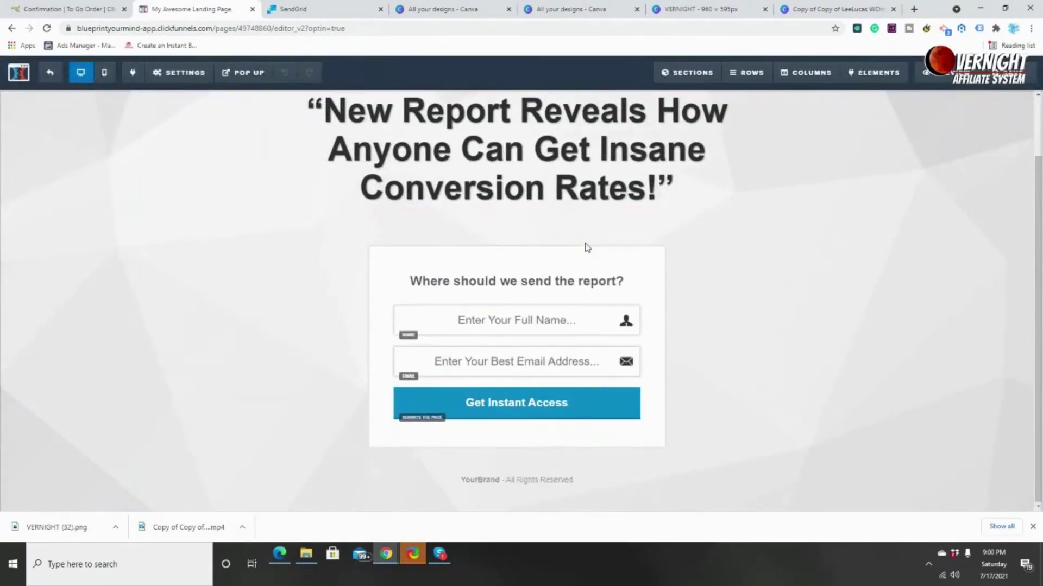
pyautogui.scroll(1, 586, 247)
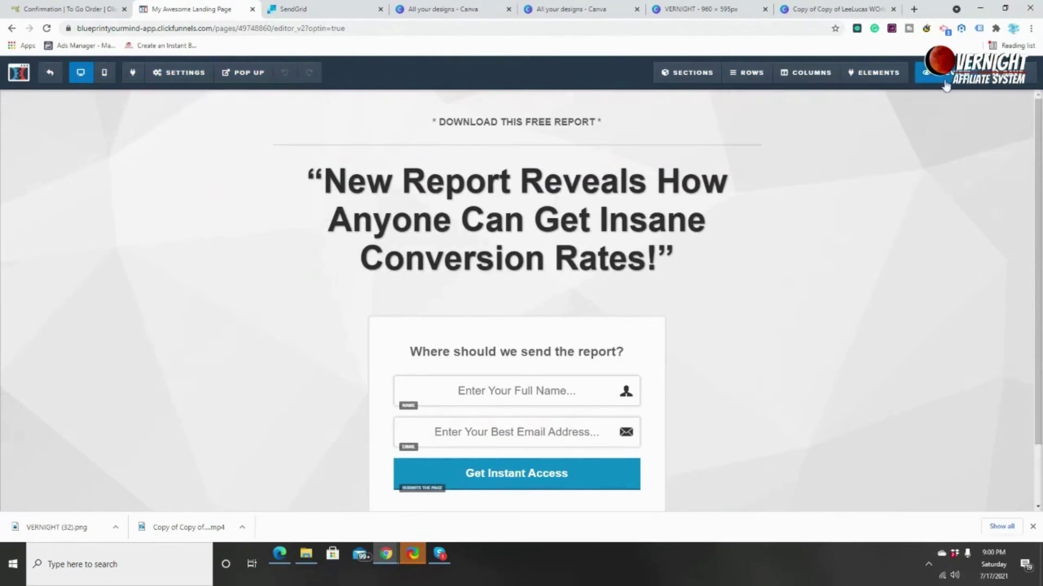
# - Preview the opt-in page in mobile view and look through it from the headline to the footer
pyautogui.moveTo(219, 81)
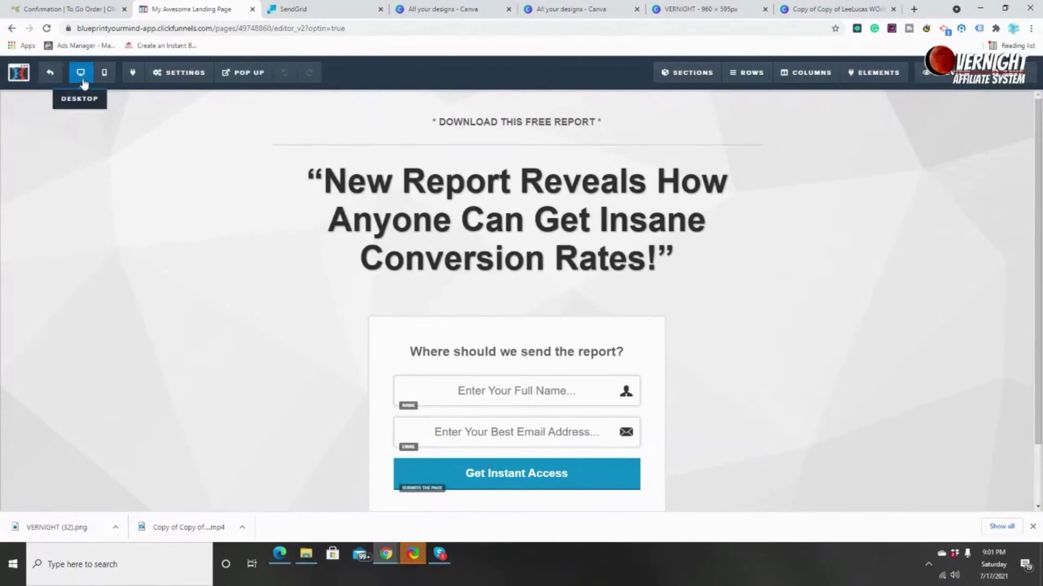
pyautogui.click(105, 81)
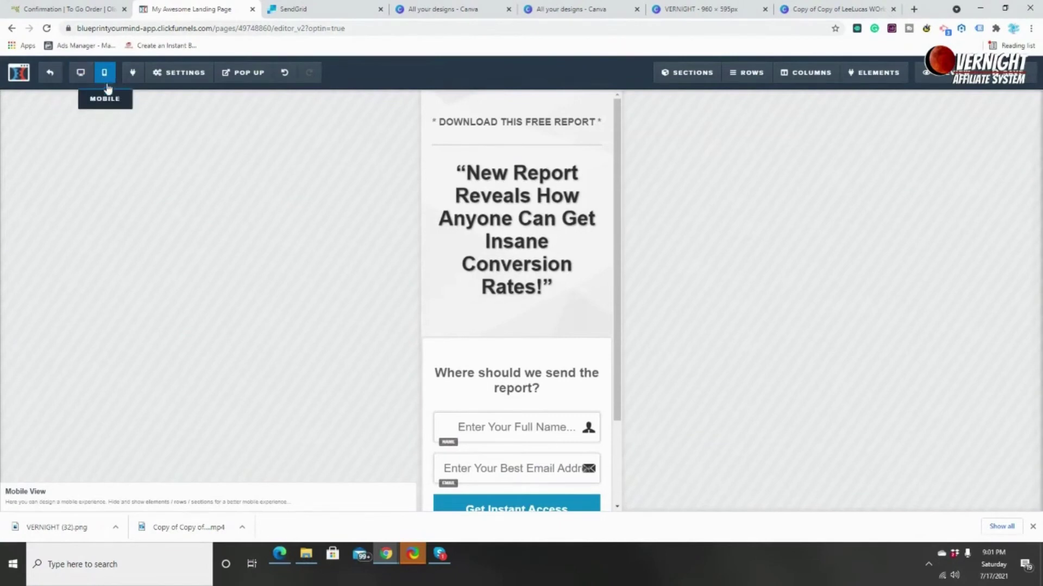
pyautogui.scroll(-1, 498, 263)
pyautogui.scroll(-2, 497, 262)
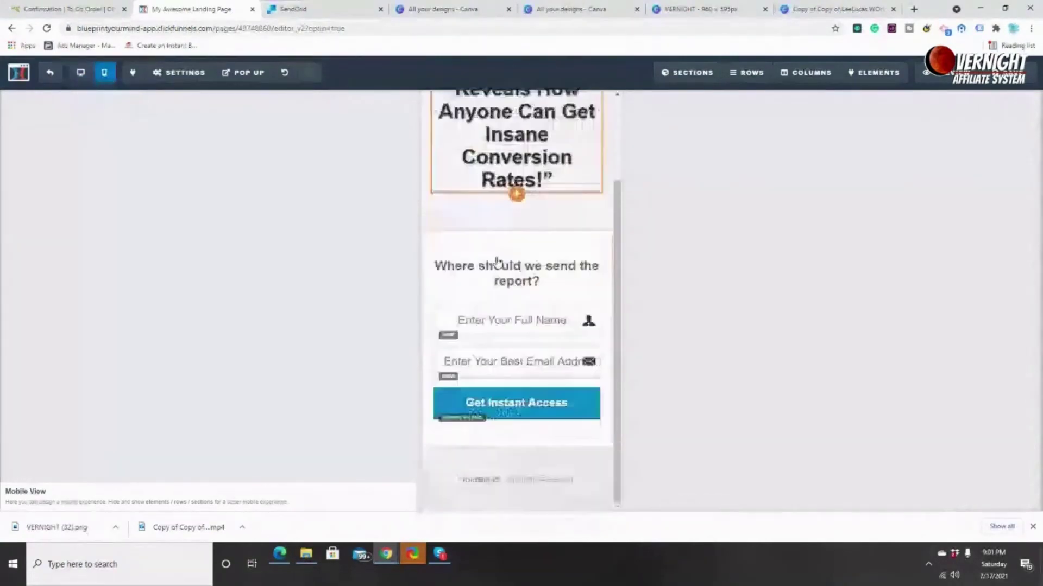
pyautogui.scroll(2, 517, 351)
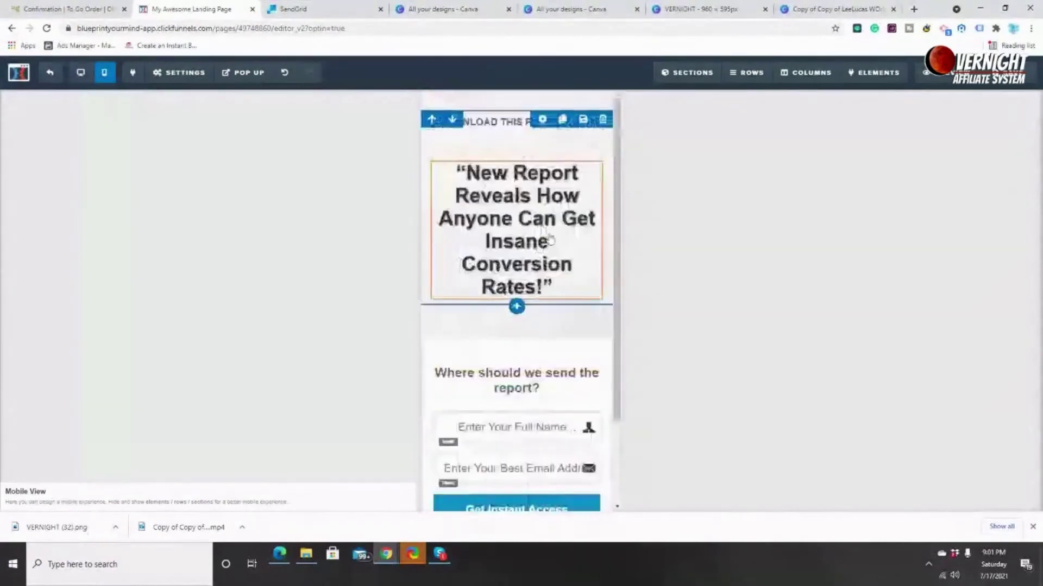
pyautogui.scroll(-2, 511, 293)
pyautogui.scroll(2, 517, 330)
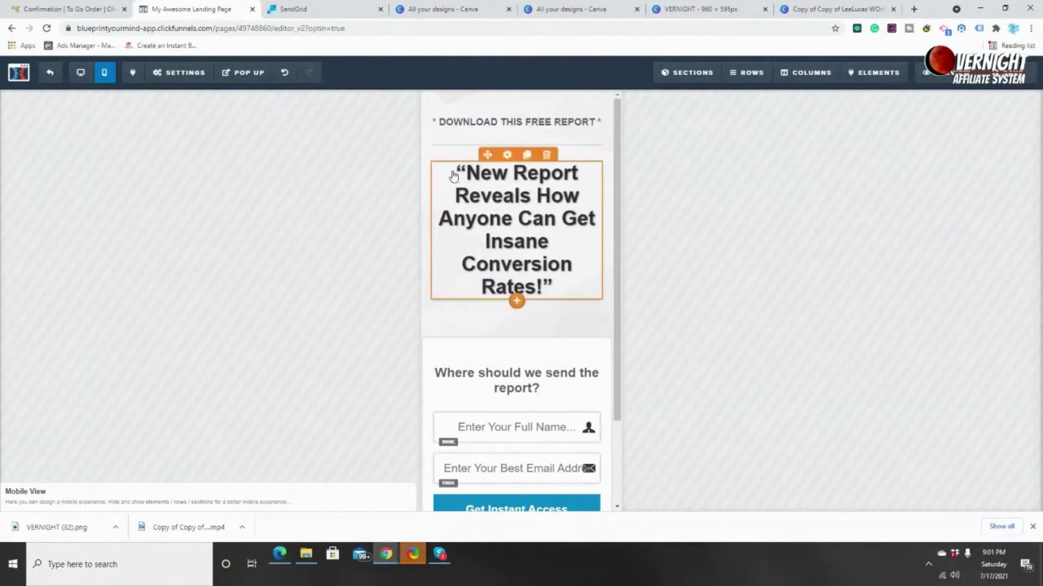
pyautogui.scroll(-2, 582, 321)
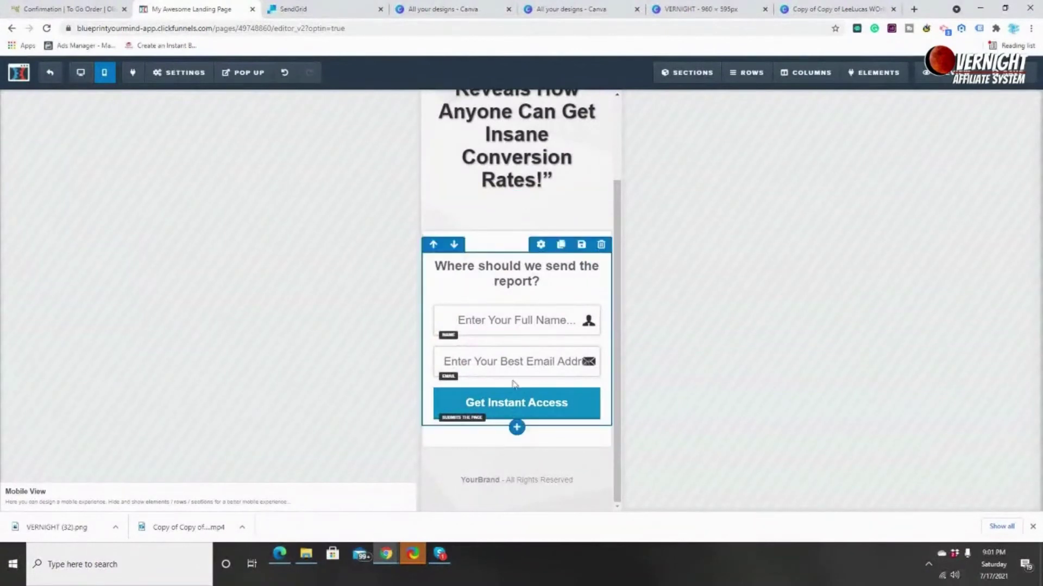
pyautogui.scroll(2, 495, 267)
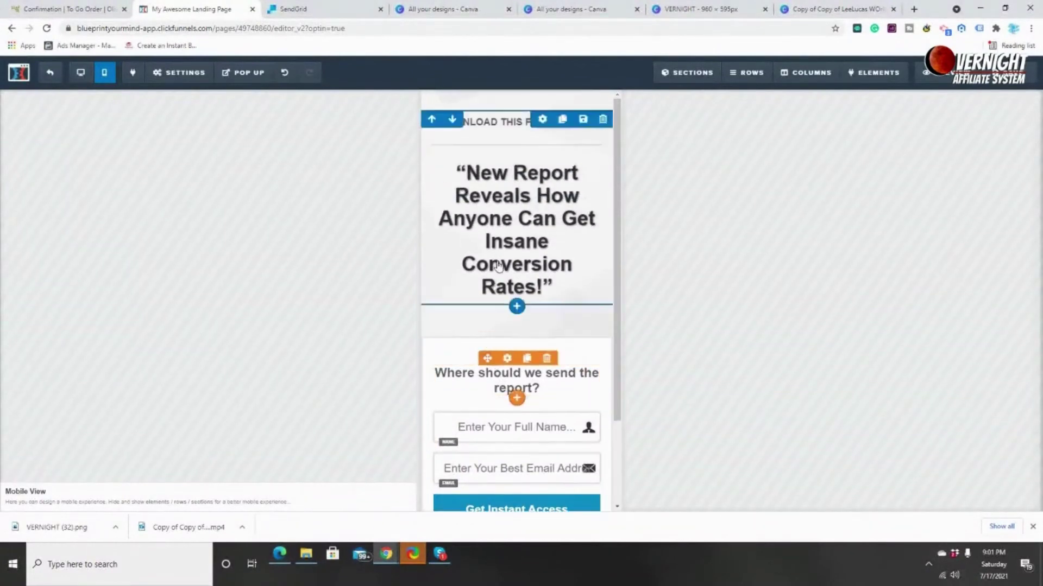
# - View the available editor apps, close the overview, and review the page settings options
pyautogui.click(130, 80)
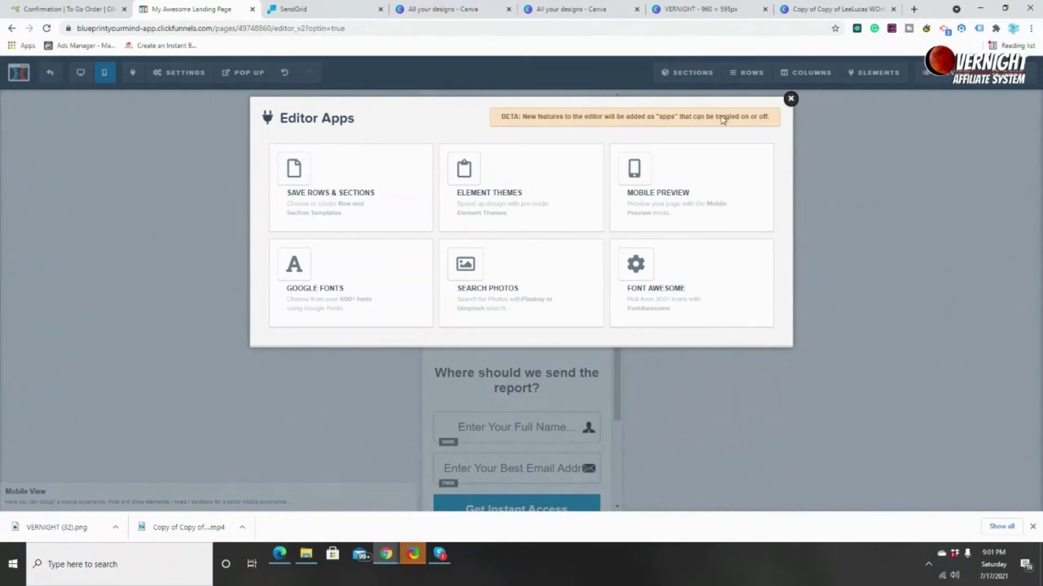
pyautogui.click(790, 99)
pyautogui.moveTo(180, 74)
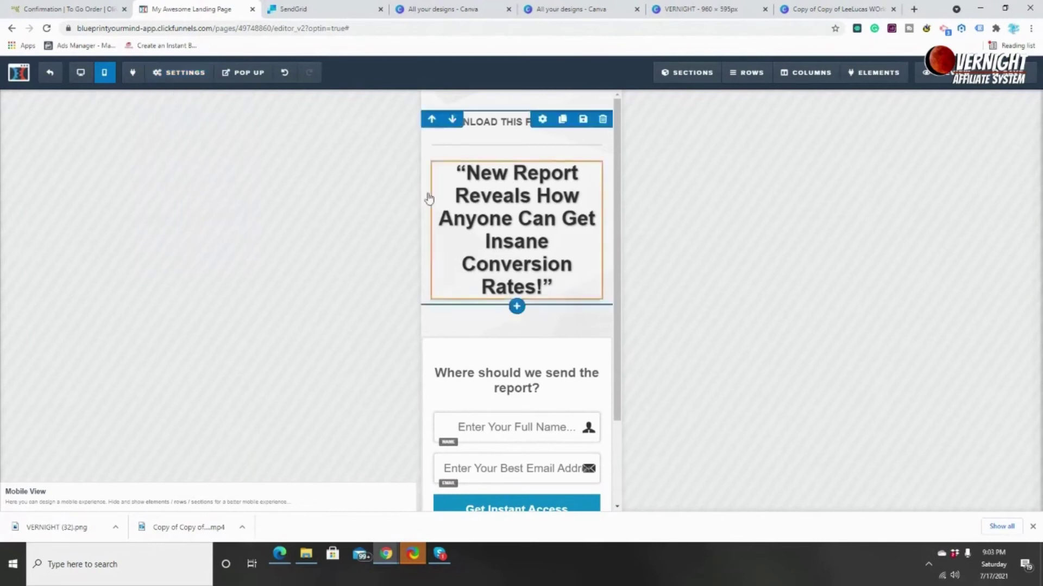
pyautogui.moveTo(179, 72)
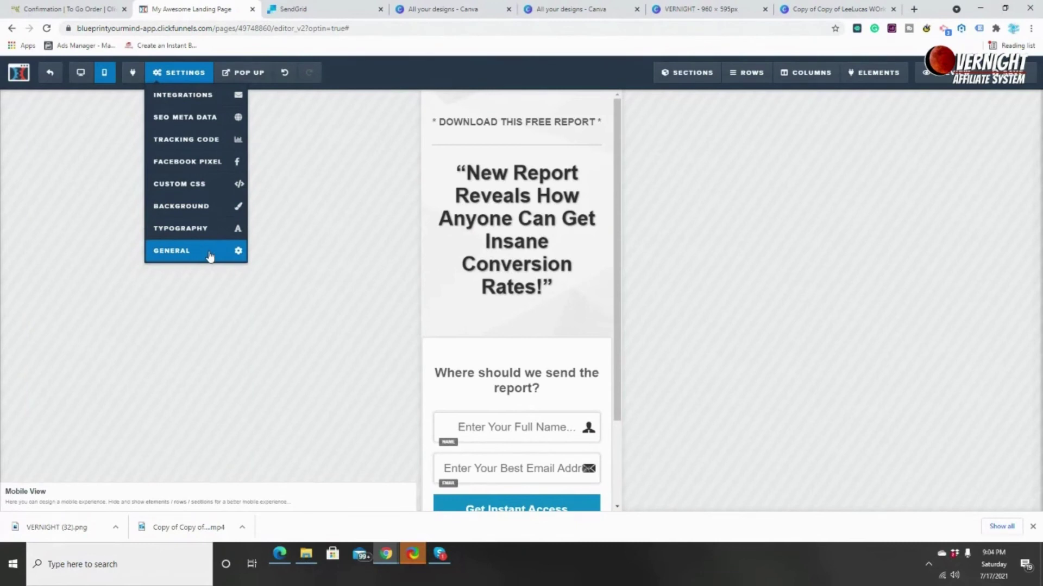
# - Show the page's pop-up, return to desktop view, and inspect the pop-up settings before closing them and the pop-up
pyautogui.moveTo(247, 73)
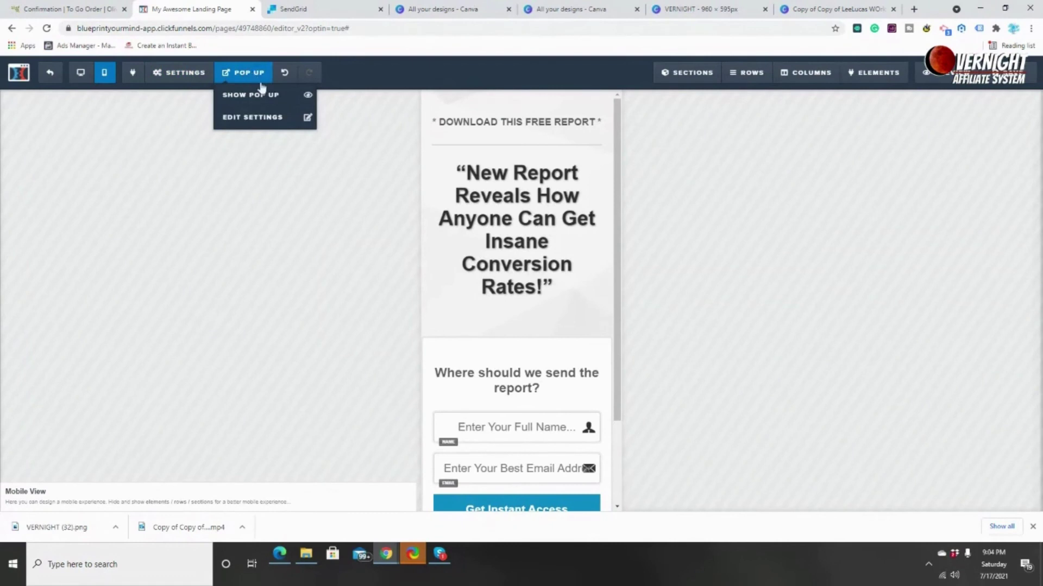
pyautogui.click(258, 102)
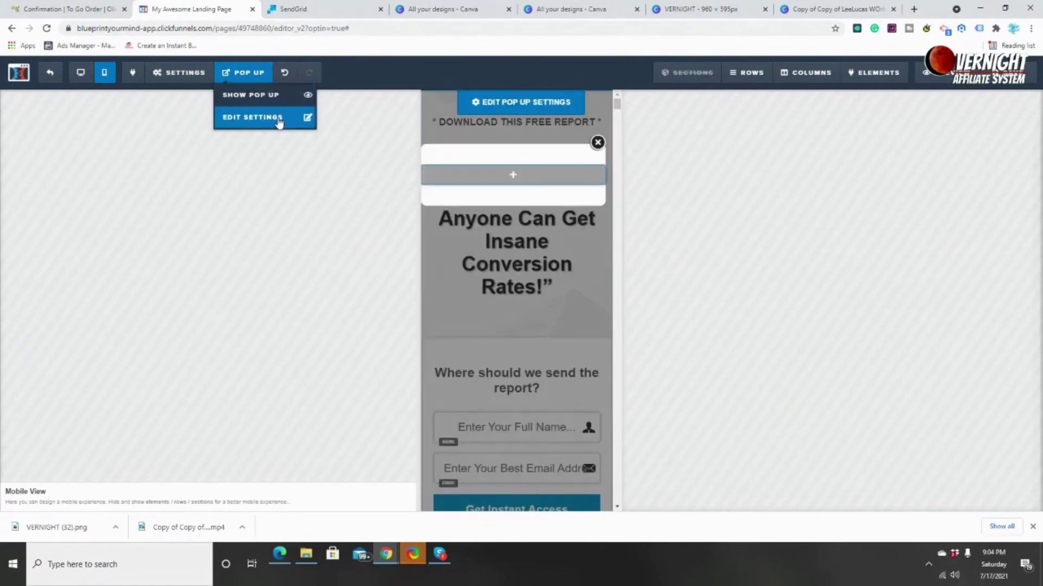
pyautogui.click(81, 72)
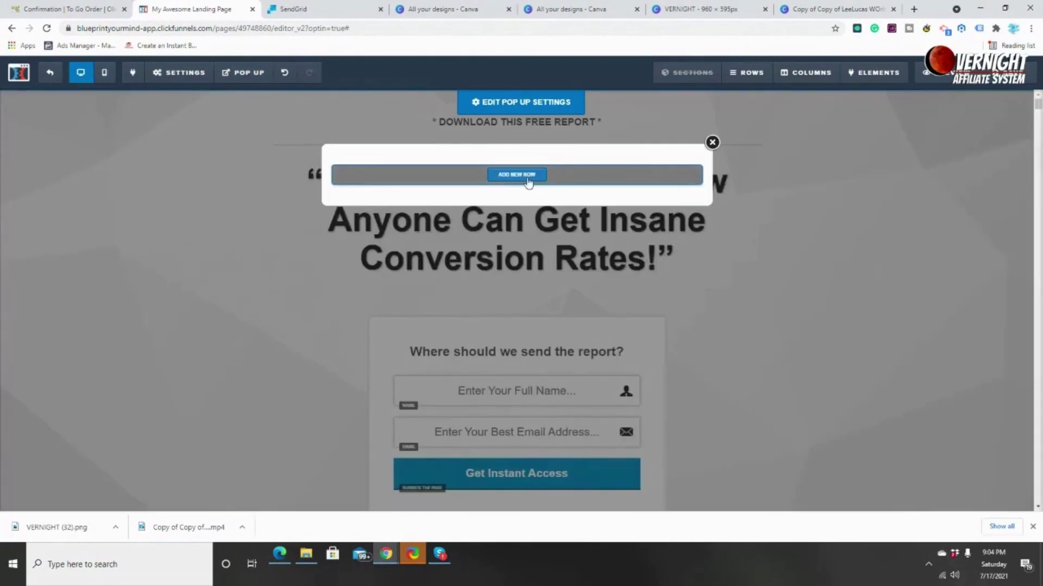
pyautogui.click(245, 73)
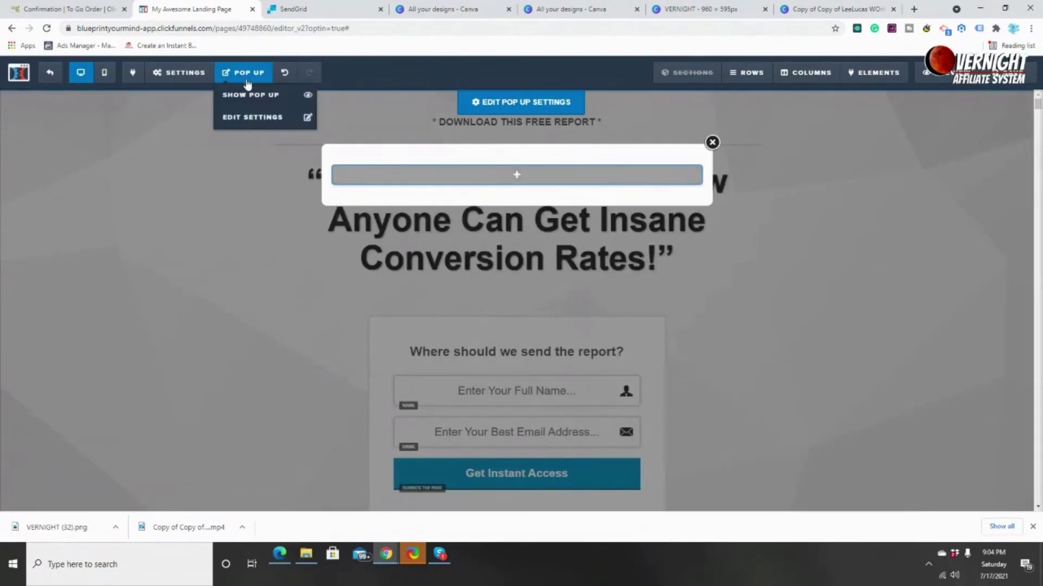
pyautogui.click(248, 119)
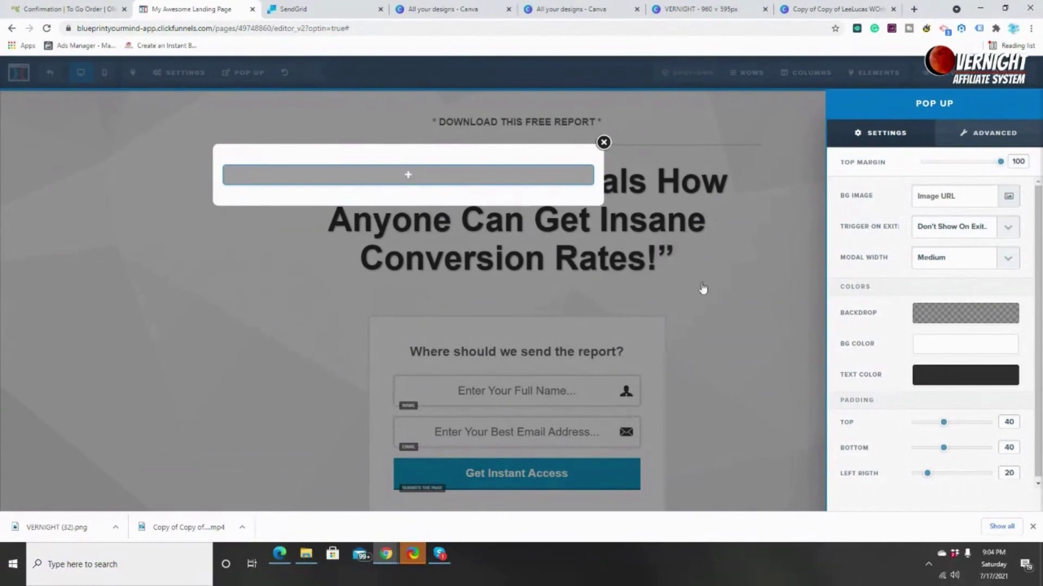
pyautogui.click(602, 143)
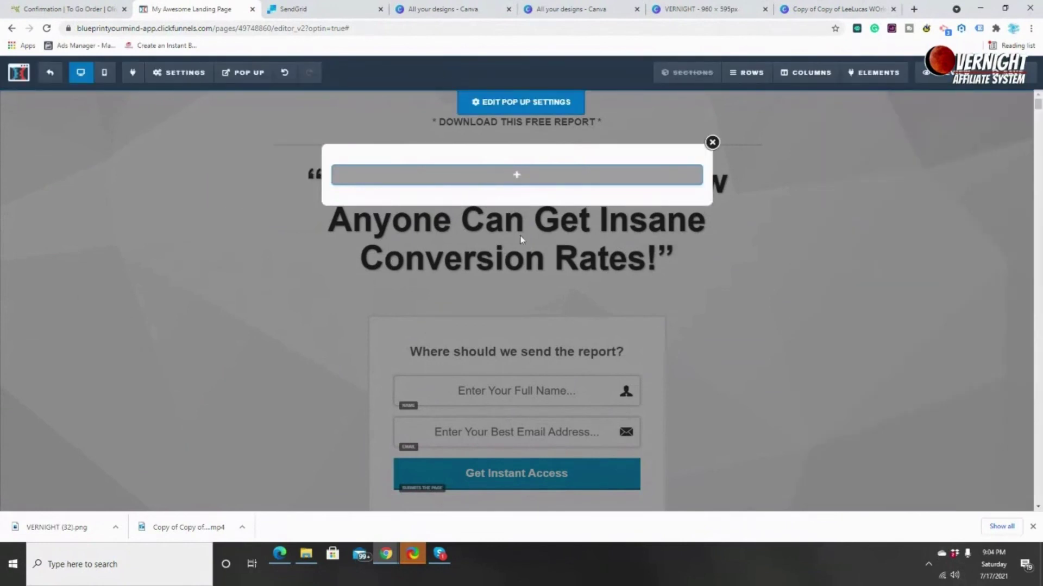
pyautogui.click(711, 143)
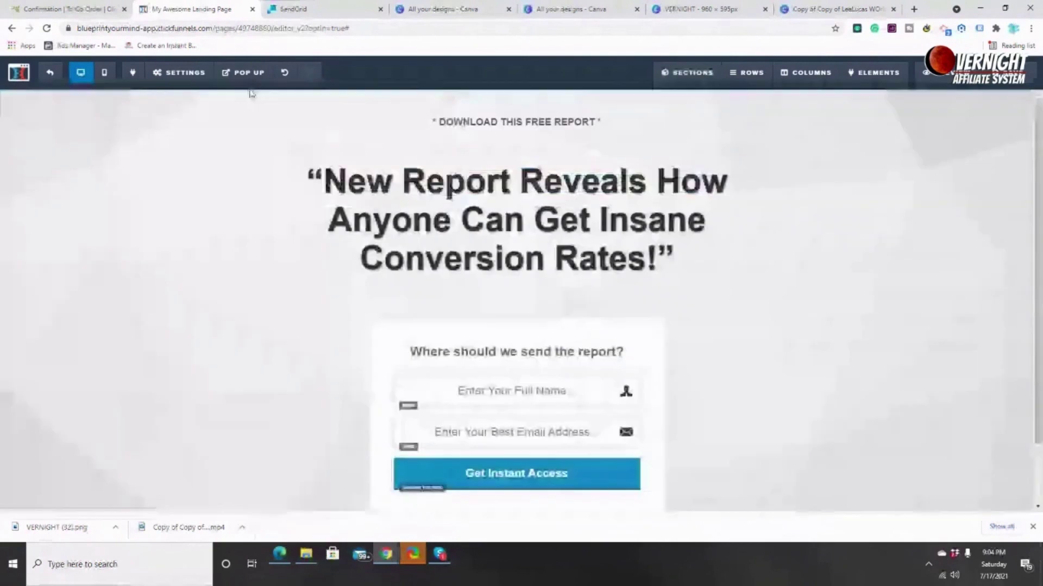
# - Try to undo the most recent changes on the opt-in page
pyautogui.click(285, 76)
pyautogui.click(284, 76)
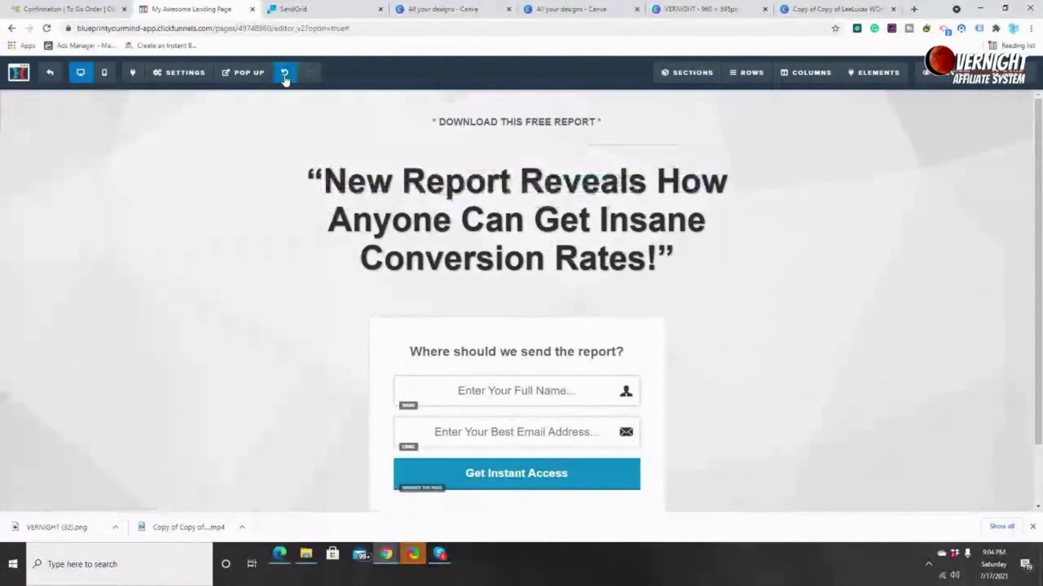
pyautogui.click(284, 76)
pyautogui.click(285, 79)
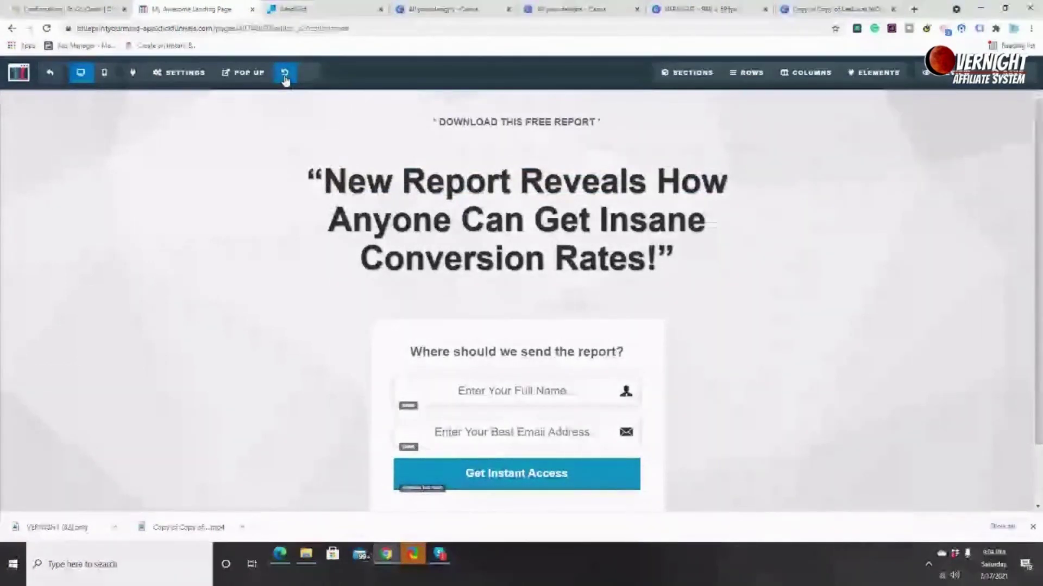
pyautogui.click(285, 79)
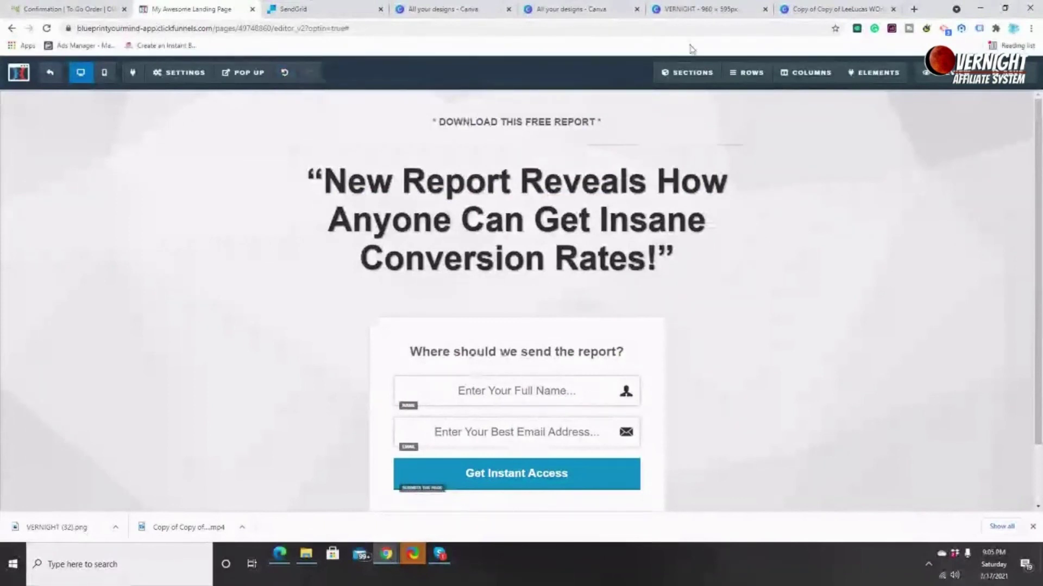
# - View the section management list for the page and close it again
pyautogui.click(681, 82)
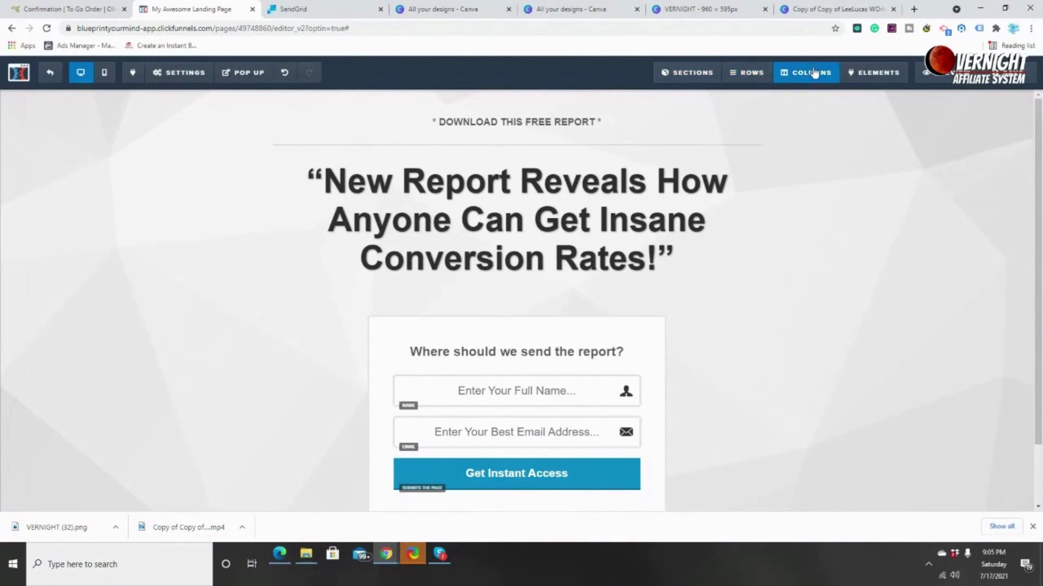
pyautogui.moveTo(871, 76)
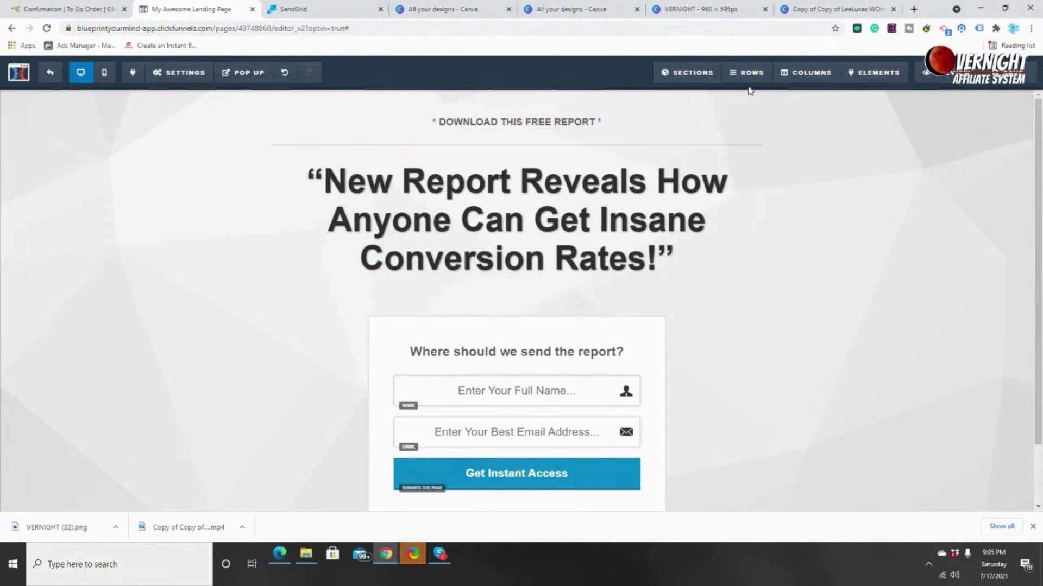
pyautogui.moveTo(676, 83)
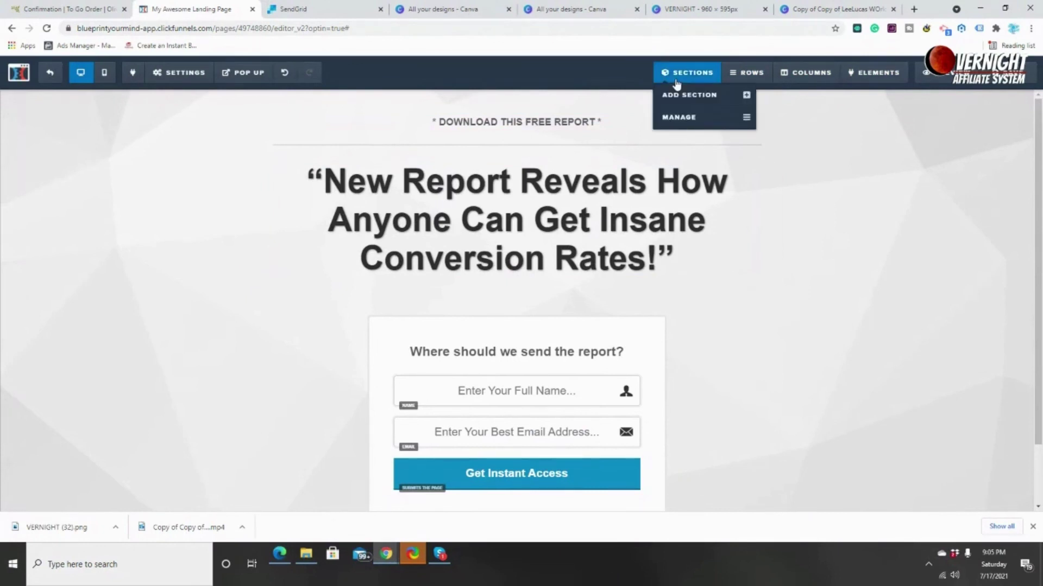
pyautogui.click(680, 117)
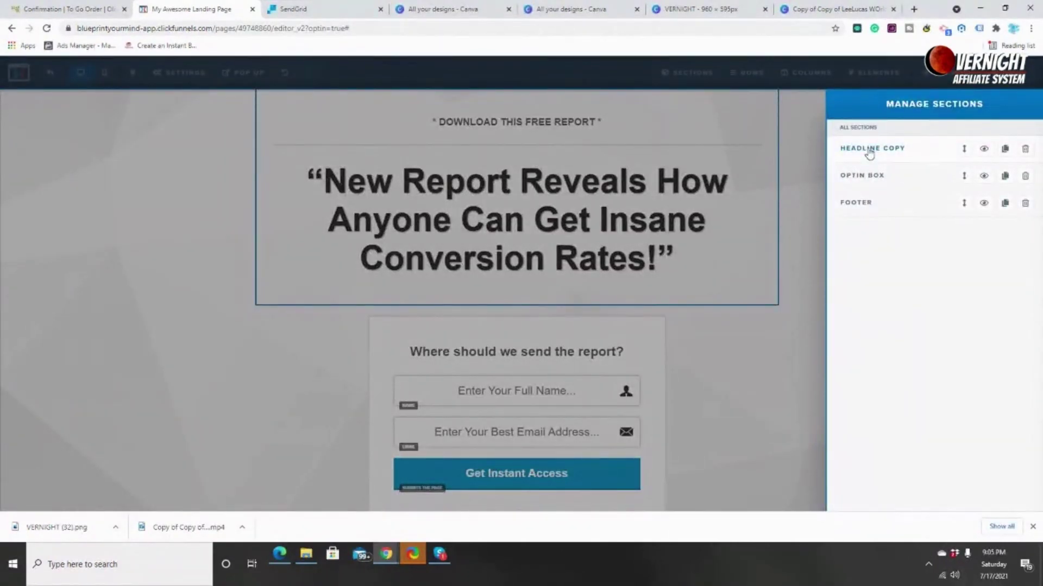
pyautogui.click(788, 174)
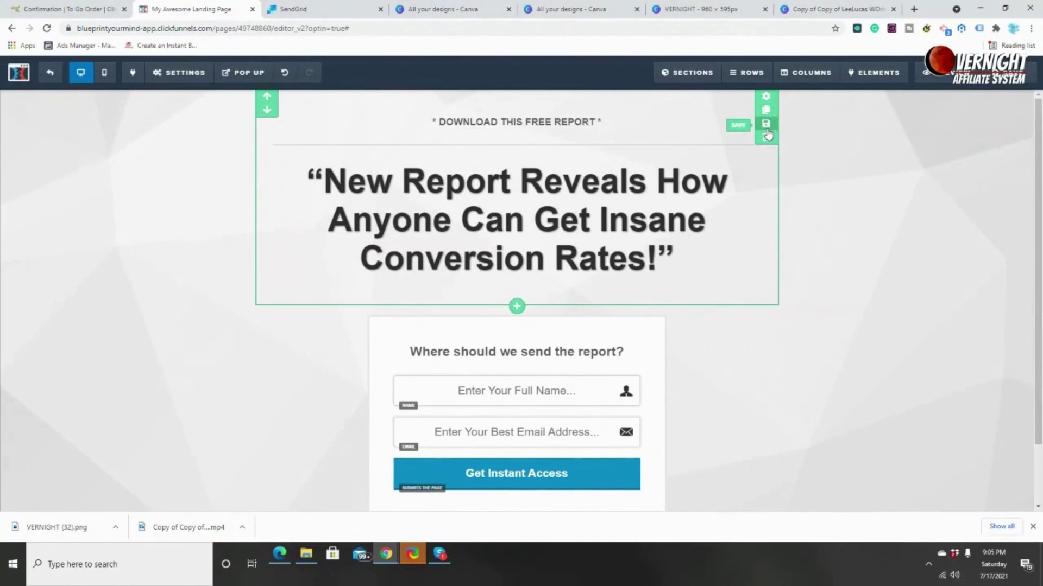
# - Open the column management list for the opt-in page
pyautogui.moveTo(748, 79)
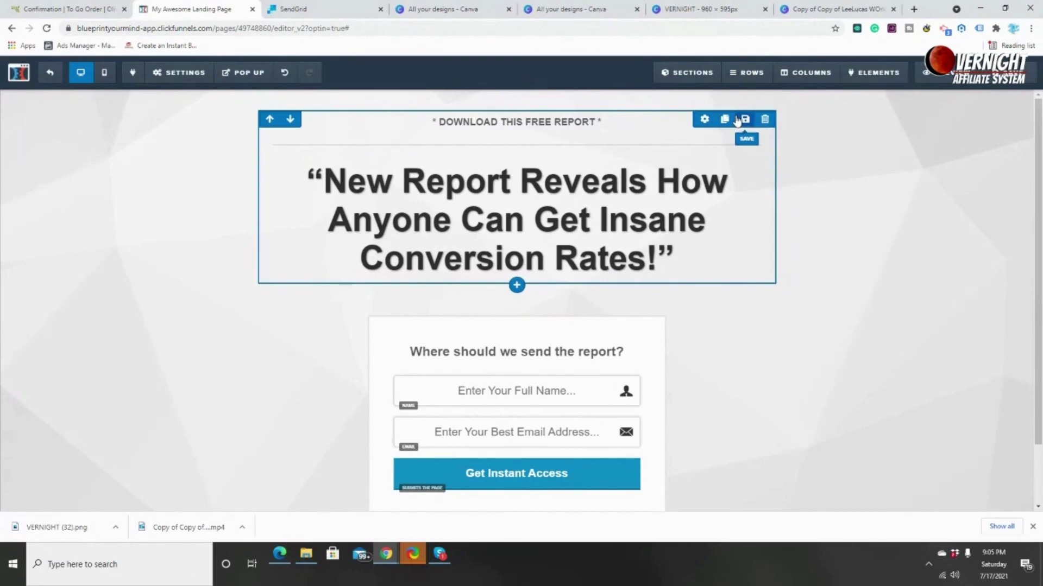
pyautogui.click(804, 82)
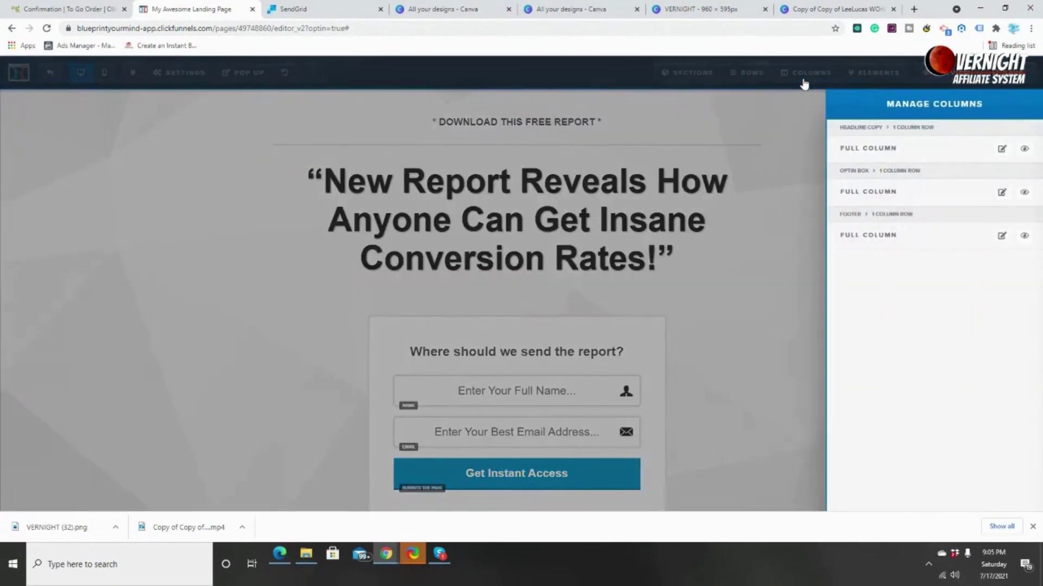